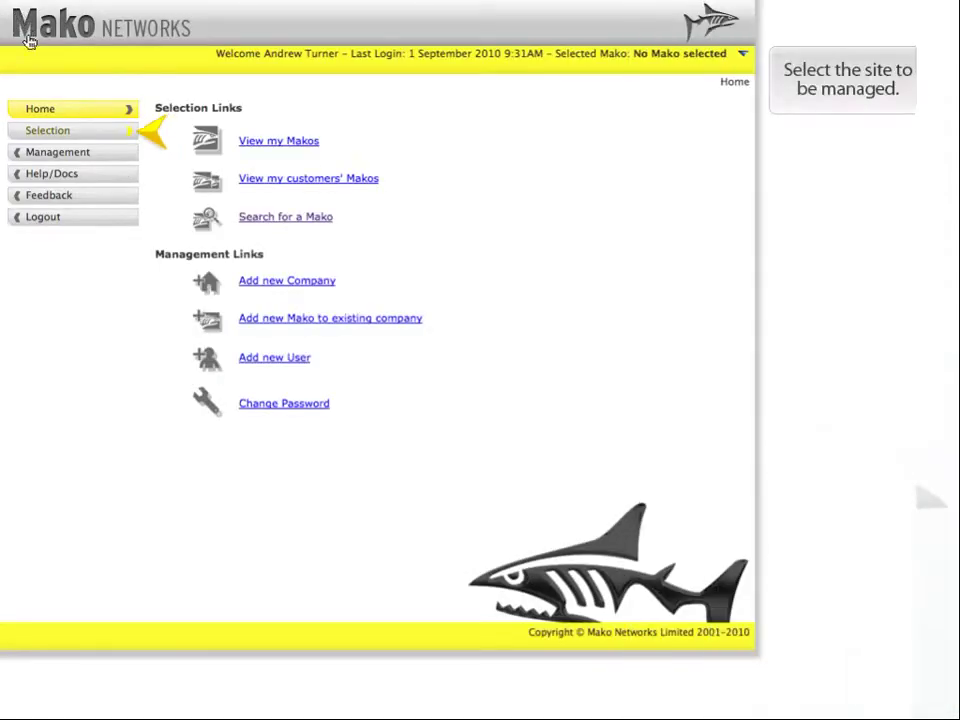
# - From My Clients' Makos, select Customer XYZ's Melbourne Retail site as the managed Mako
pyautogui.click(89, 136)
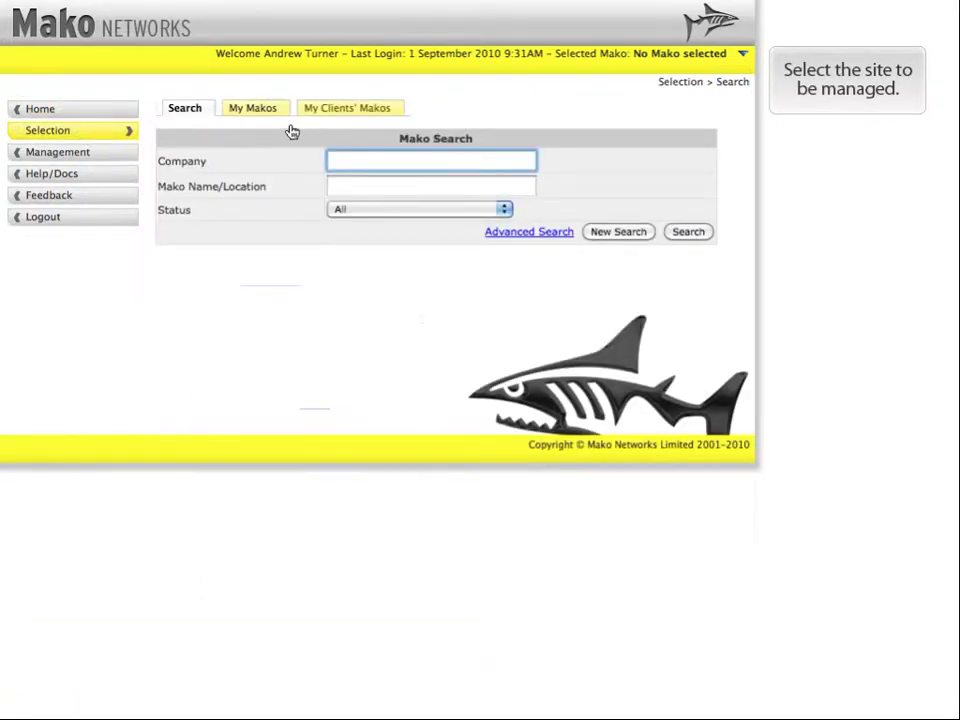
pyautogui.click(344, 117)
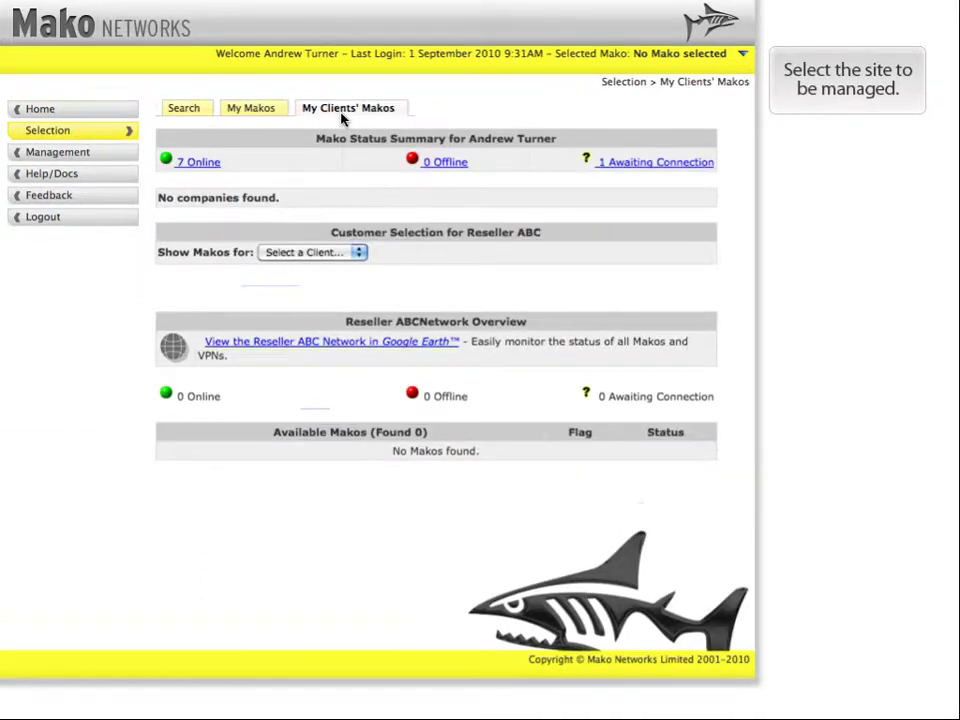
pyautogui.click(358, 252)
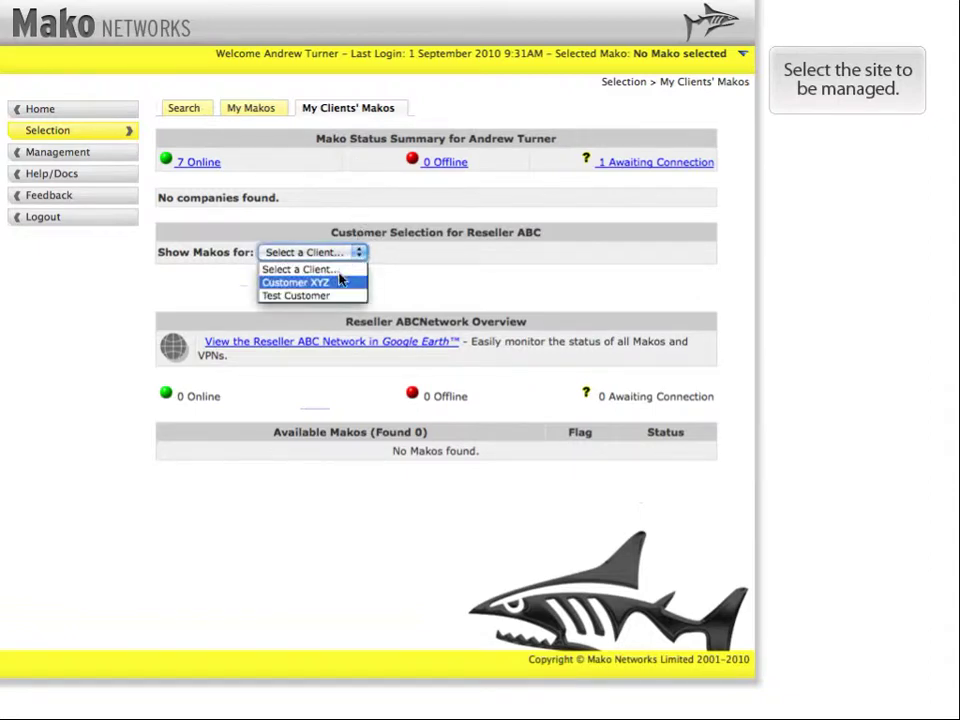
pyautogui.click(341, 283)
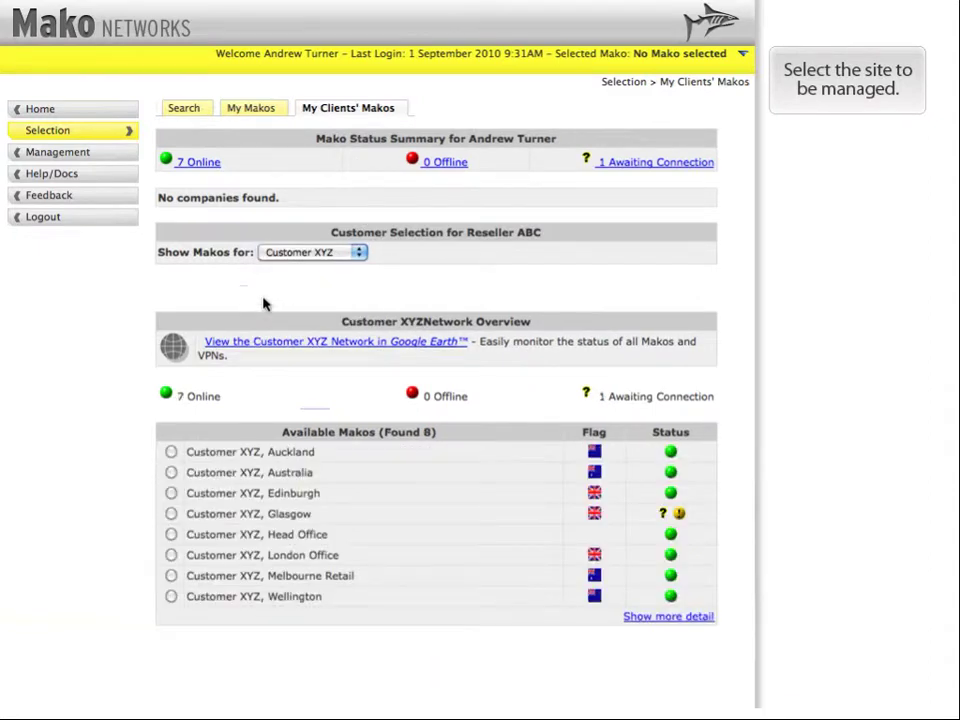
pyautogui.click(171, 576)
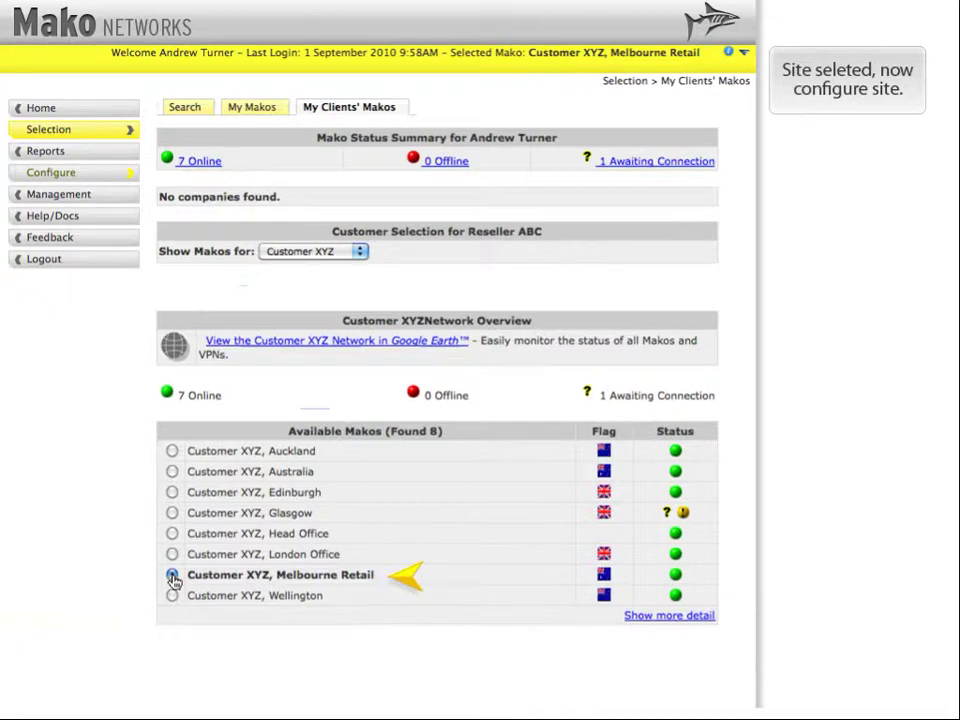
# - Go to Configure > Services > PCI DSS for the Melbourne Retail site
pyautogui.click(62, 172)
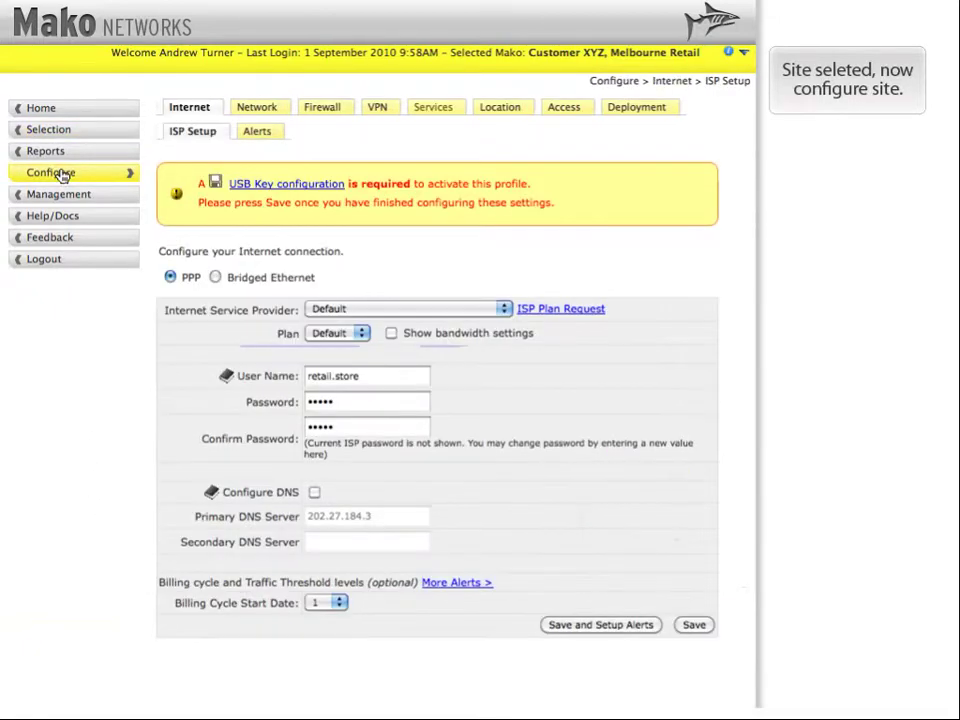
pyautogui.click(424, 110)
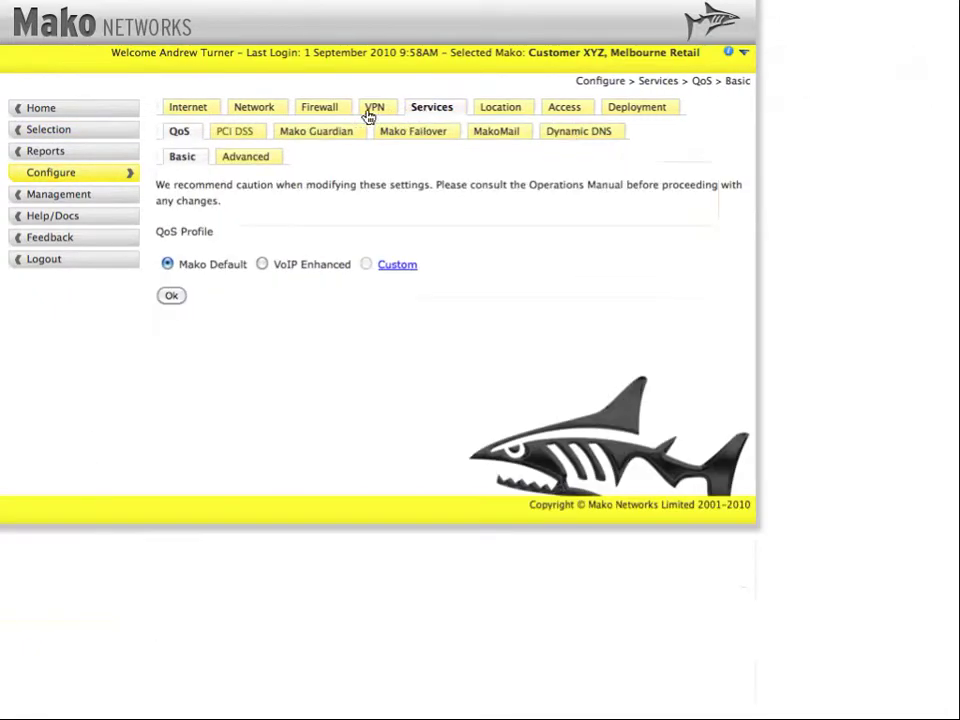
pyautogui.click(225, 134)
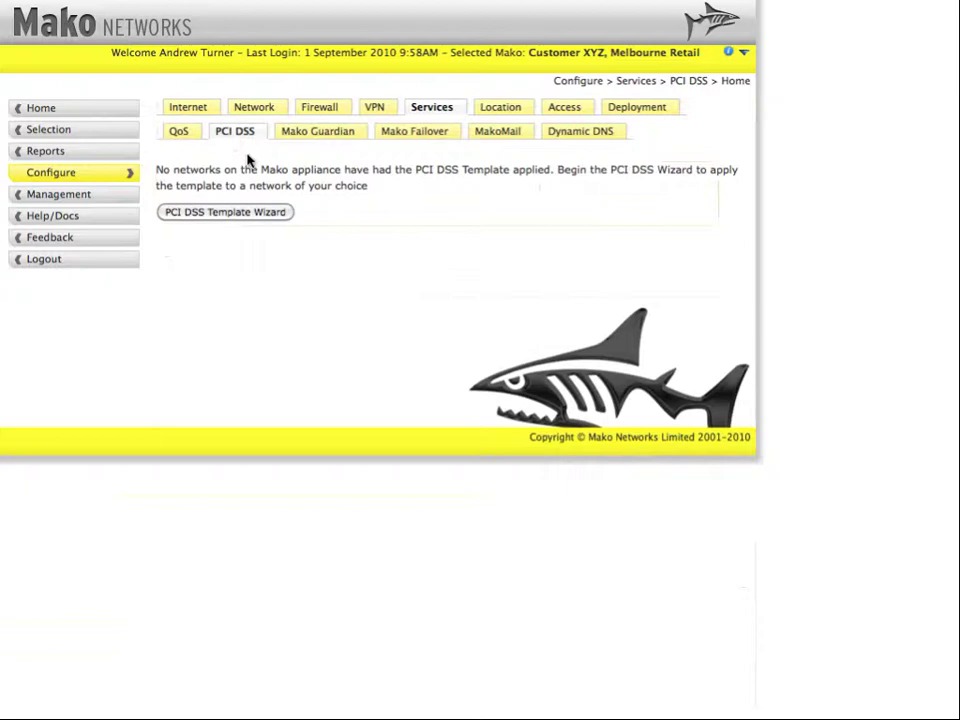
# - Launch the PCI DSS Template Wizard, accept the terms, and keep Lan 1 as the POS network
pyautogui.click(256, 213)
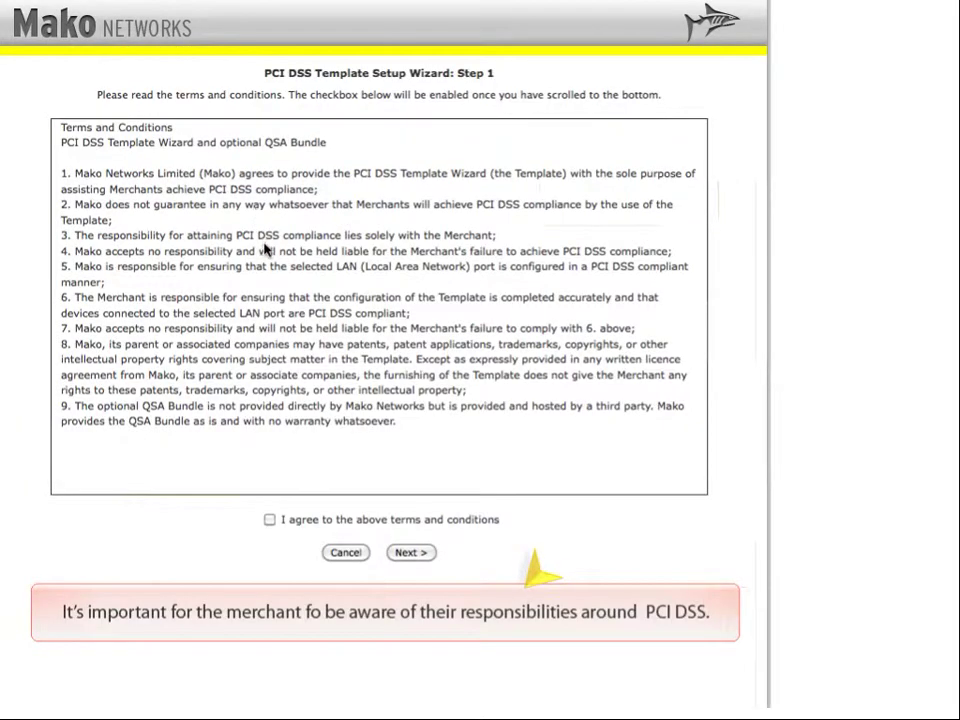
pyautogui.click(270, 520)
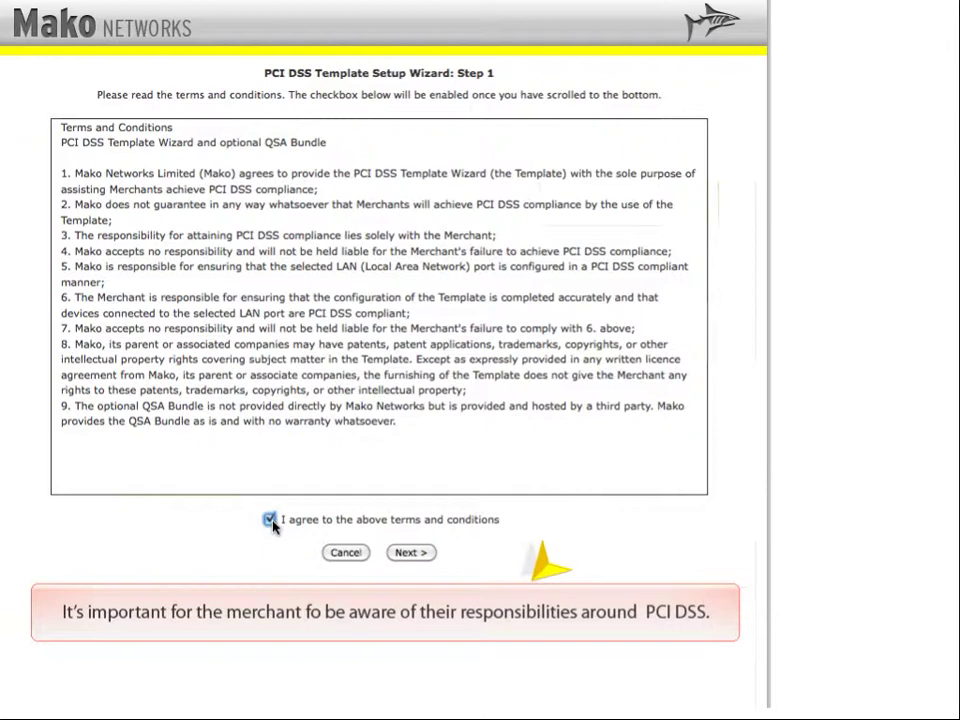
pyautogui.click(410, 555)
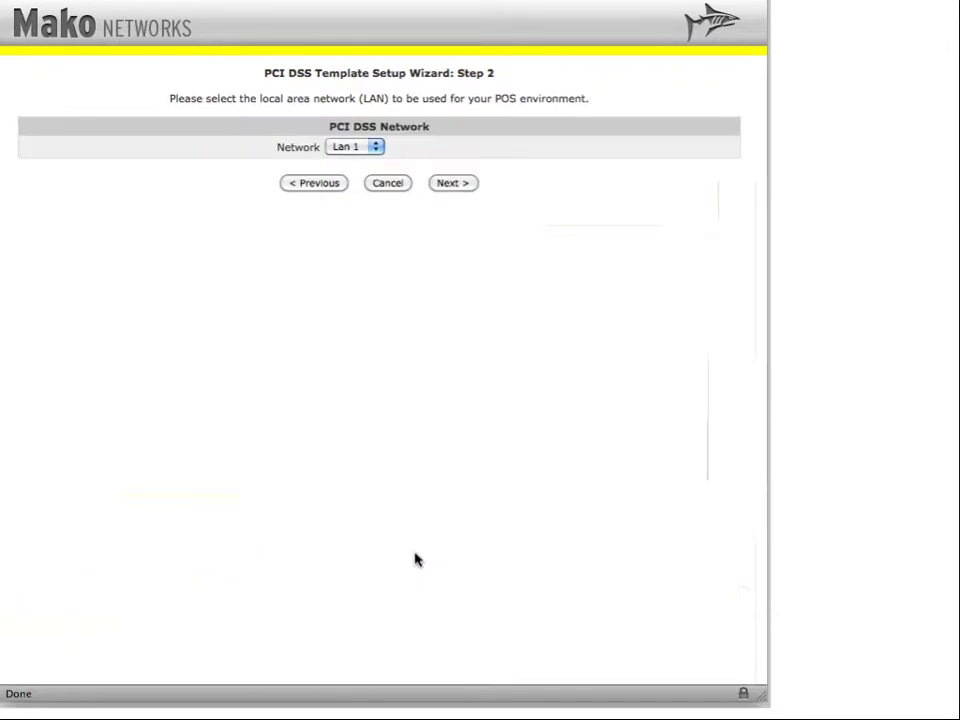
pyautogui.click(376, 147)
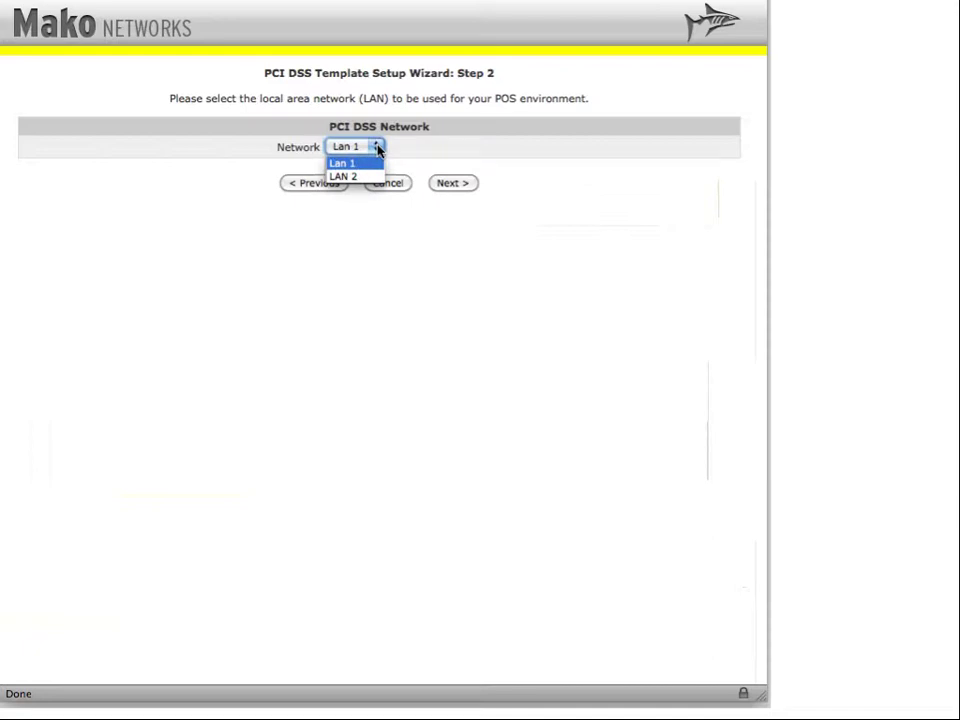
pyautogui.click(377, 148)
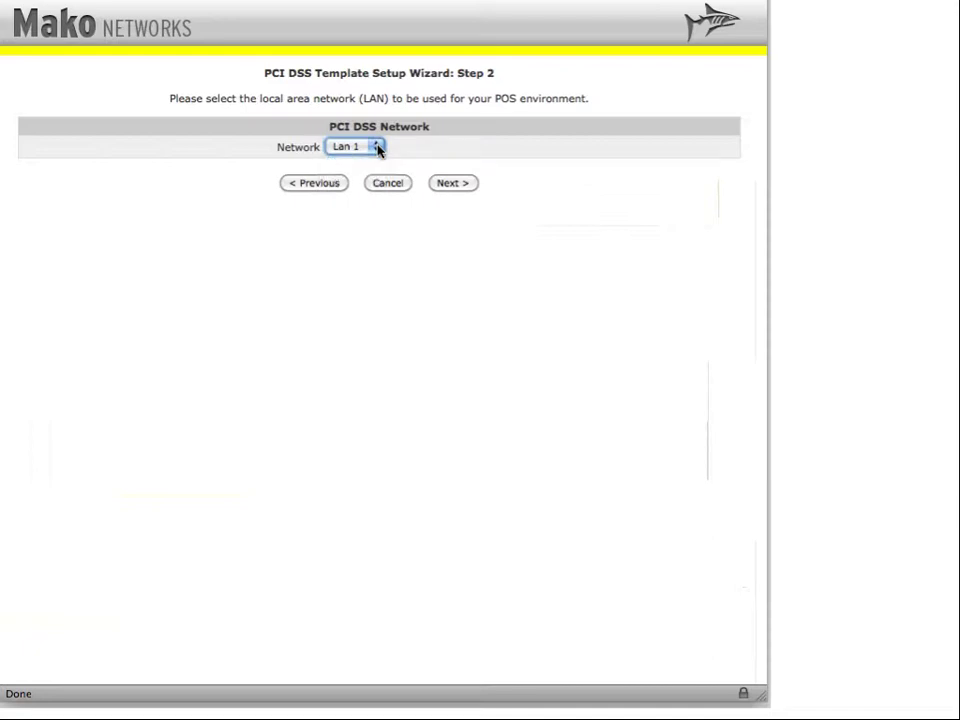
# - Accept Visa and MasterCard as card brands and enter the merchant ID
pyautogui.click(453, 184)
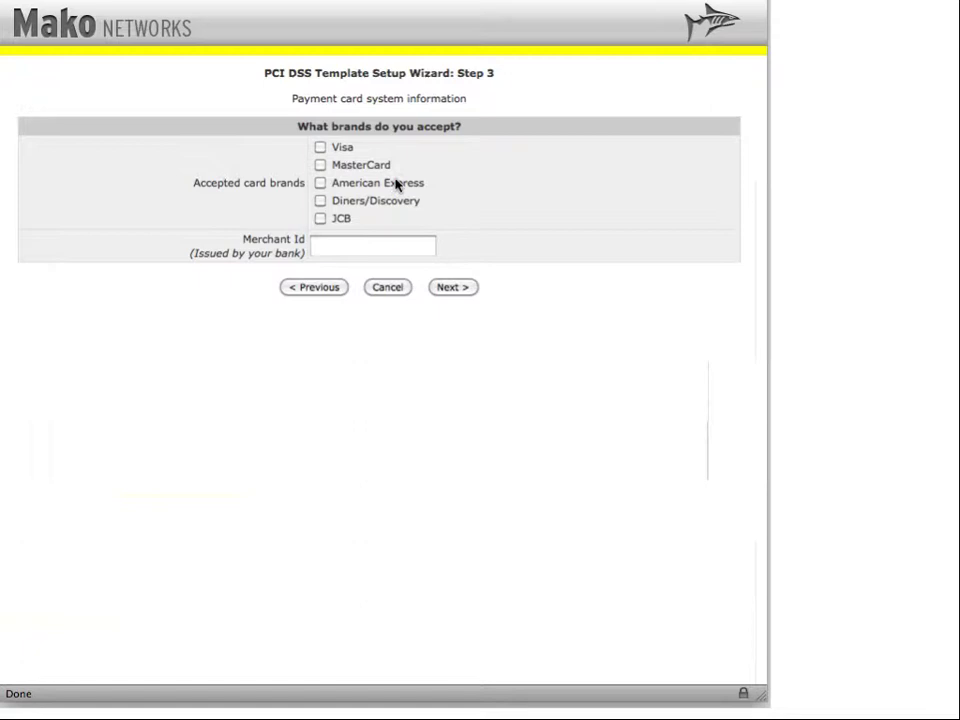
pyautogui.click(320, 148)
pyautogui.click(321, 166)
pyautogui.click(340, 246)
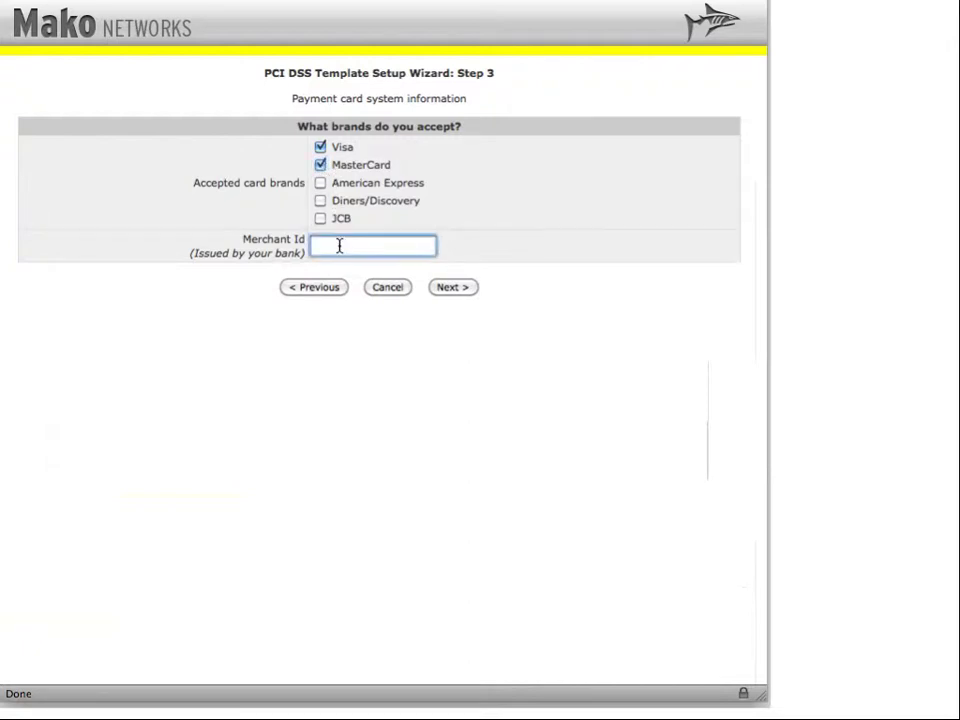
pyautogui.write('merch10')
pyautogui.click(446, 288)
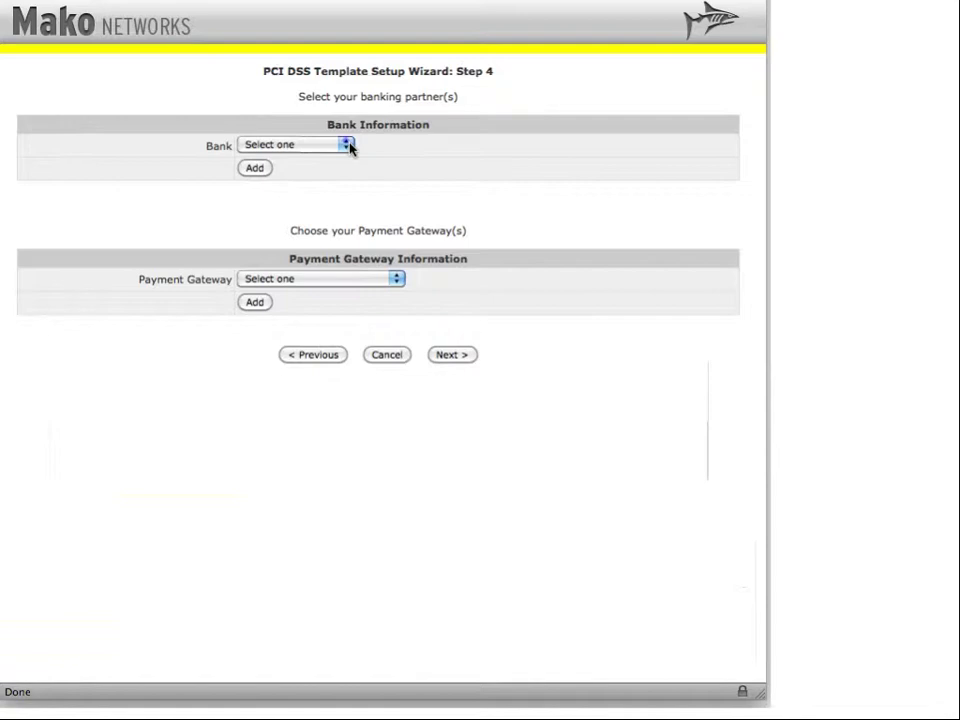
# - Add Merchant Bank as the banking partner and Secure Payment Gateway as the payment gateway
pyautogui.click(348, 146)
pyautogui.click(258, 210)
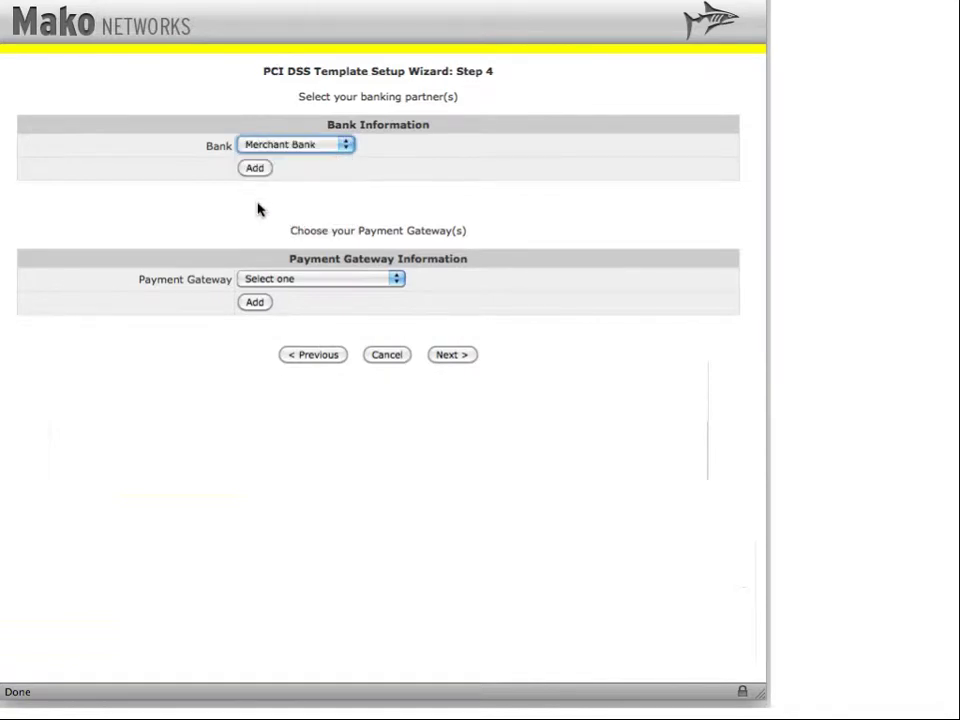
pyautogui.click(244, 170)
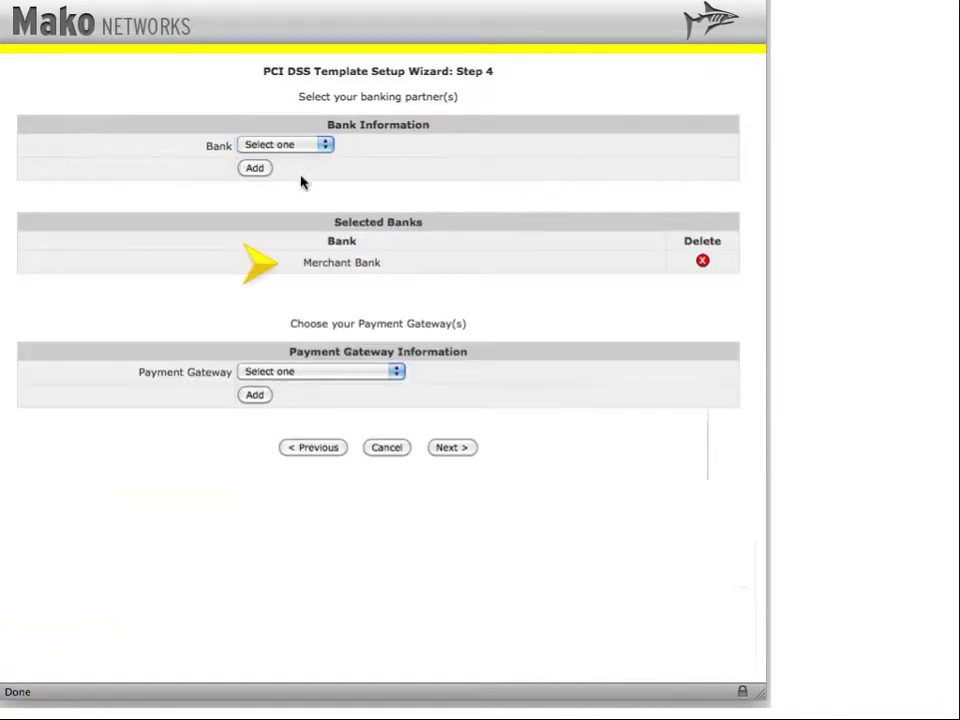
pyautogui.click(397, 372)
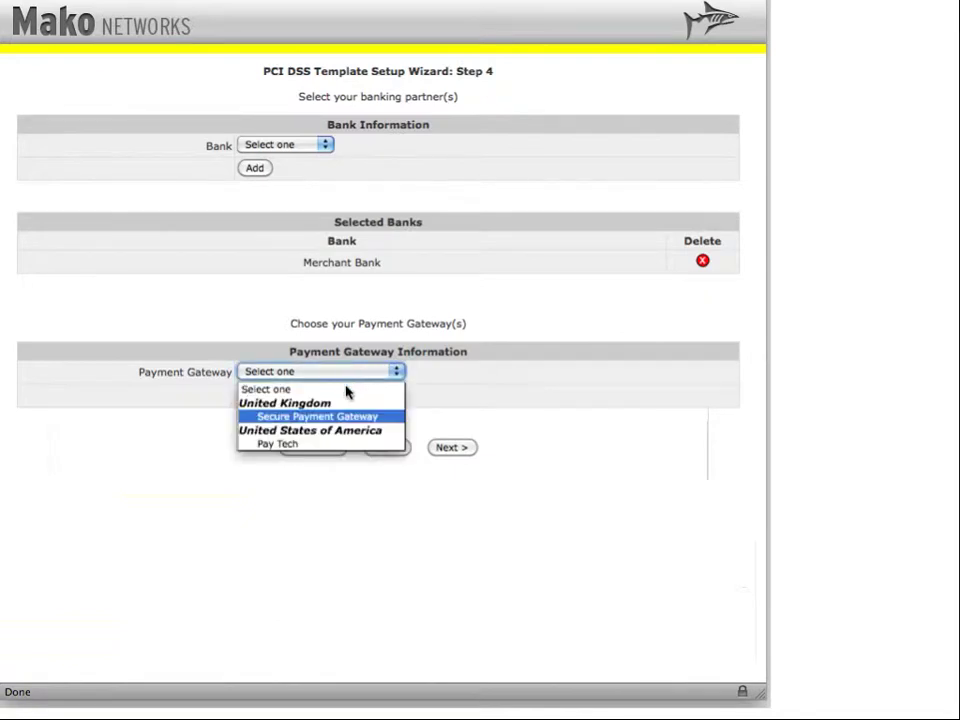
pyautogui.click(338, 416)
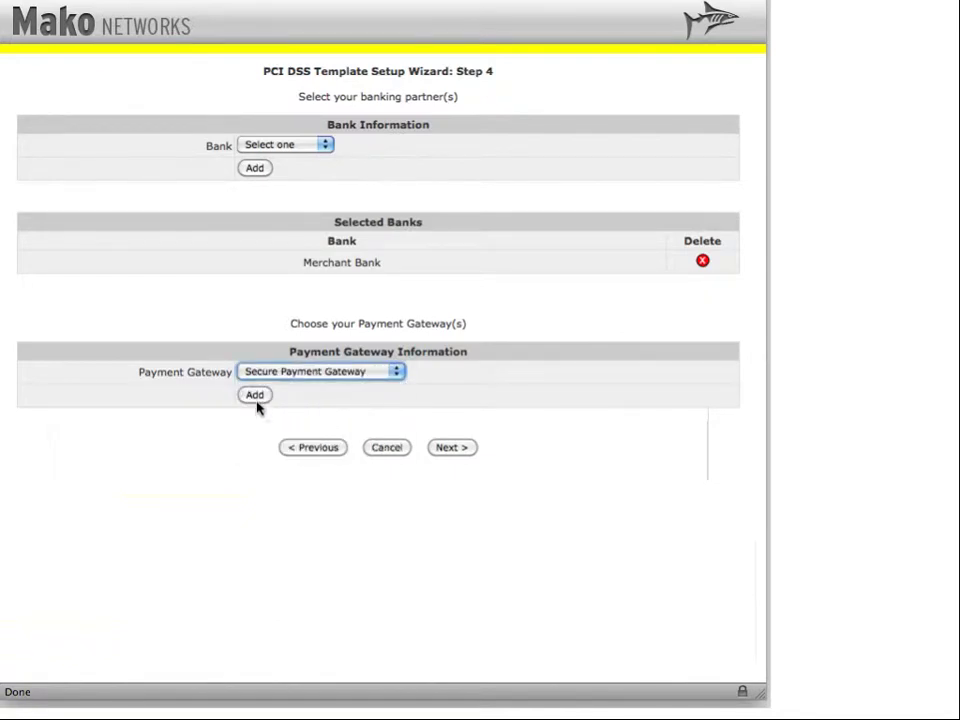
pyautogui.click(255, 395)
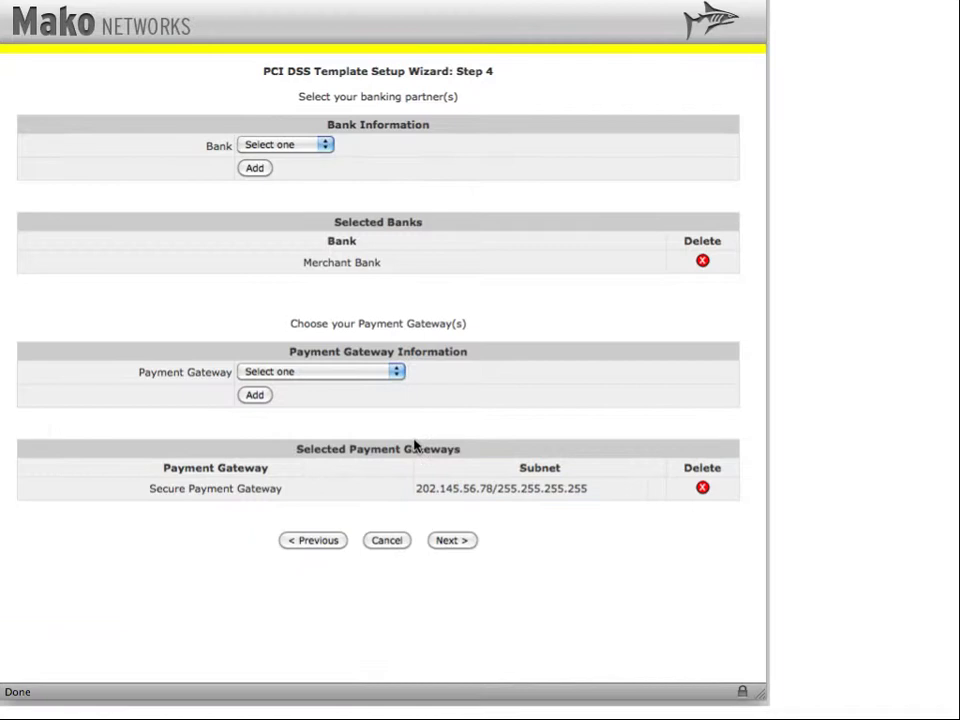
# - Register Terminal 1 as a Payment Terminal, purchased 2010-08-02, with MAC 01:02:03:04:05:03
pyautogui.click(452, 540)
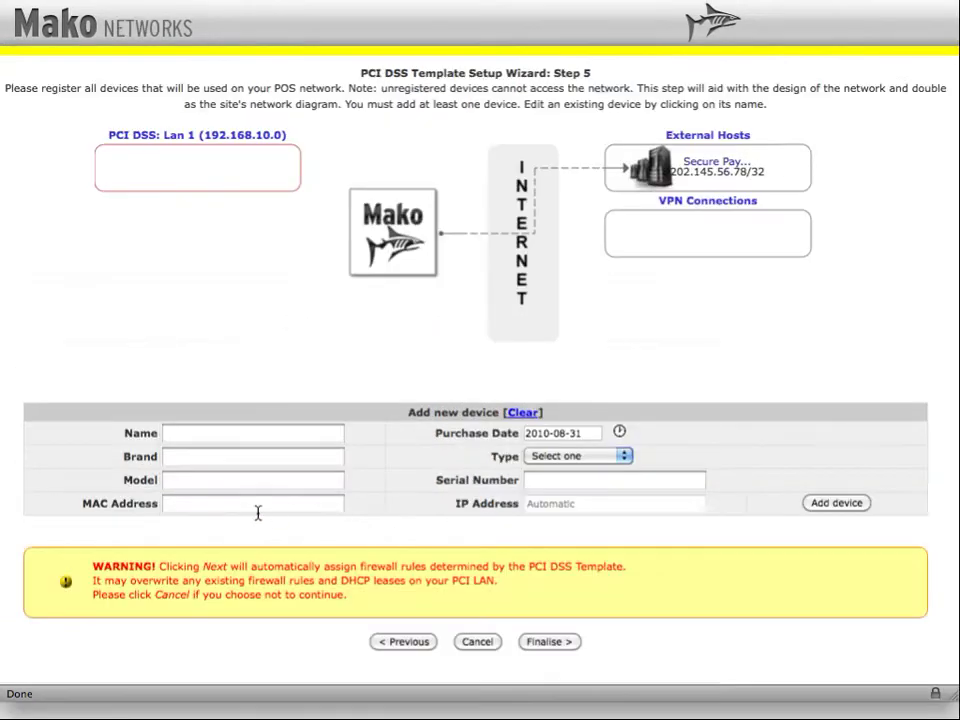
pyautogui.click(199, 436)
pyautogui.write('Terminal 1')
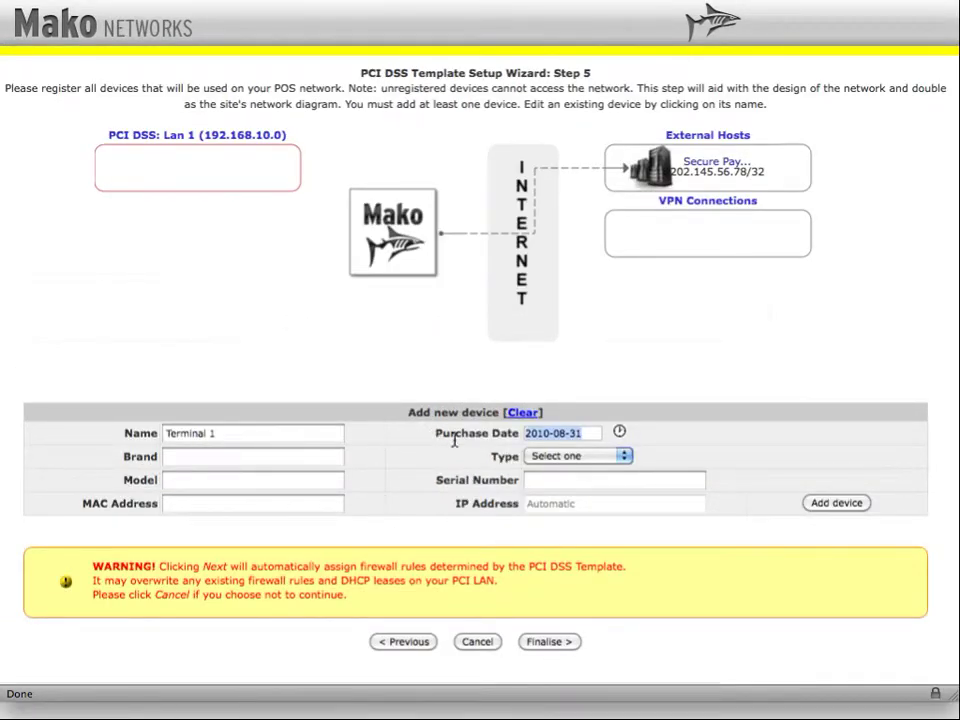
pyautogui.click(557, 434)
pyautogui.click(619, 432)
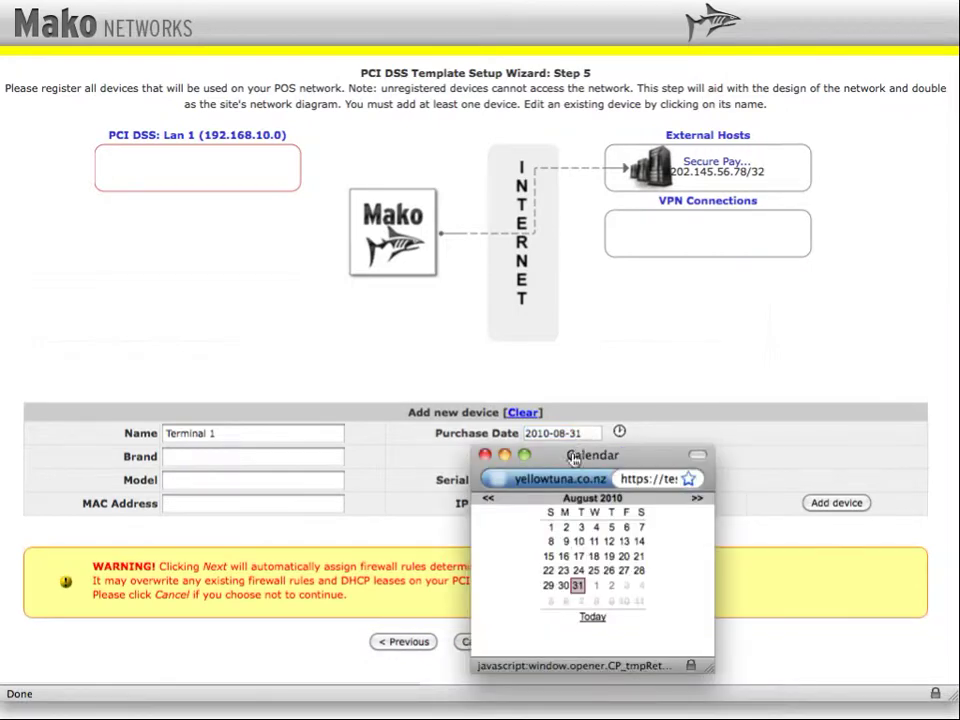
pyautogui.click(567, 528)
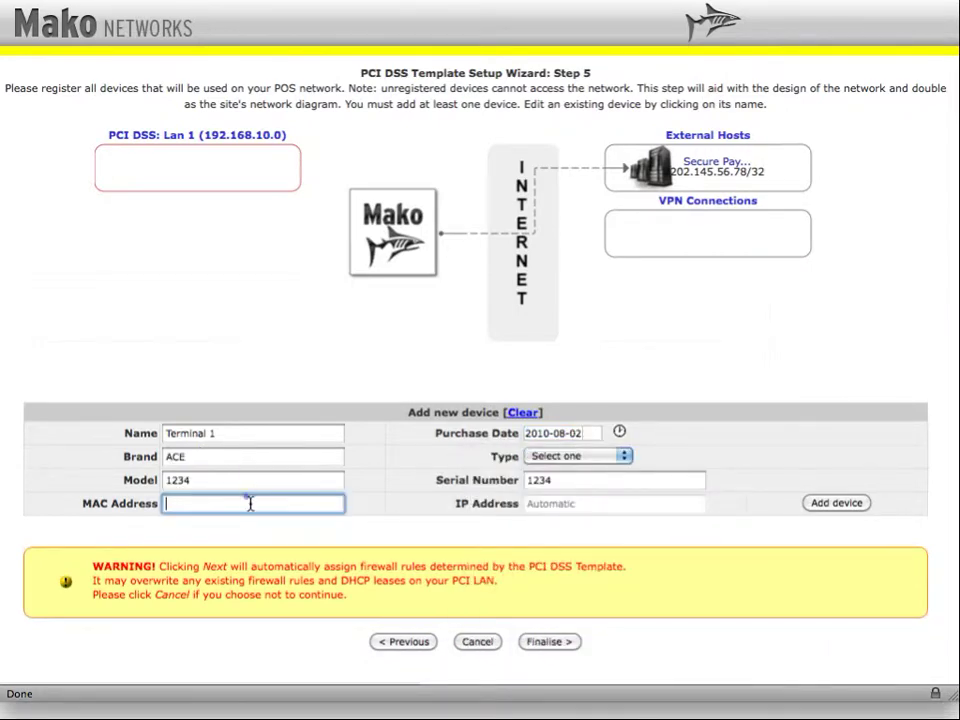
pyautogui.click(250, 503)
pyautogui.click(245, 606)
pyautogui.click(621, 456)
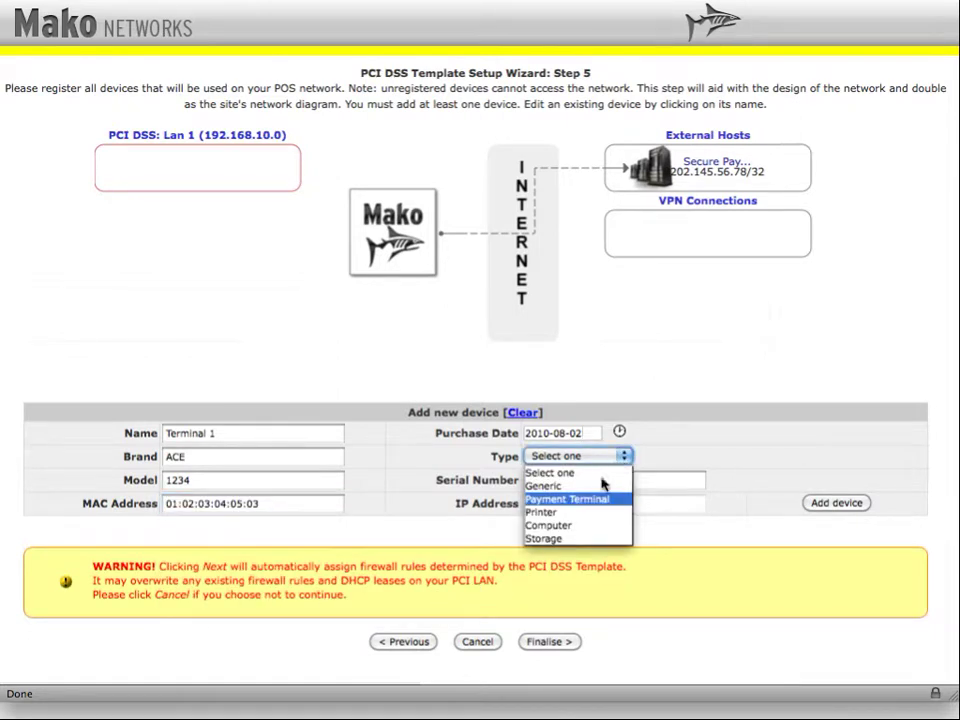
pyautogui.click(604, 499)
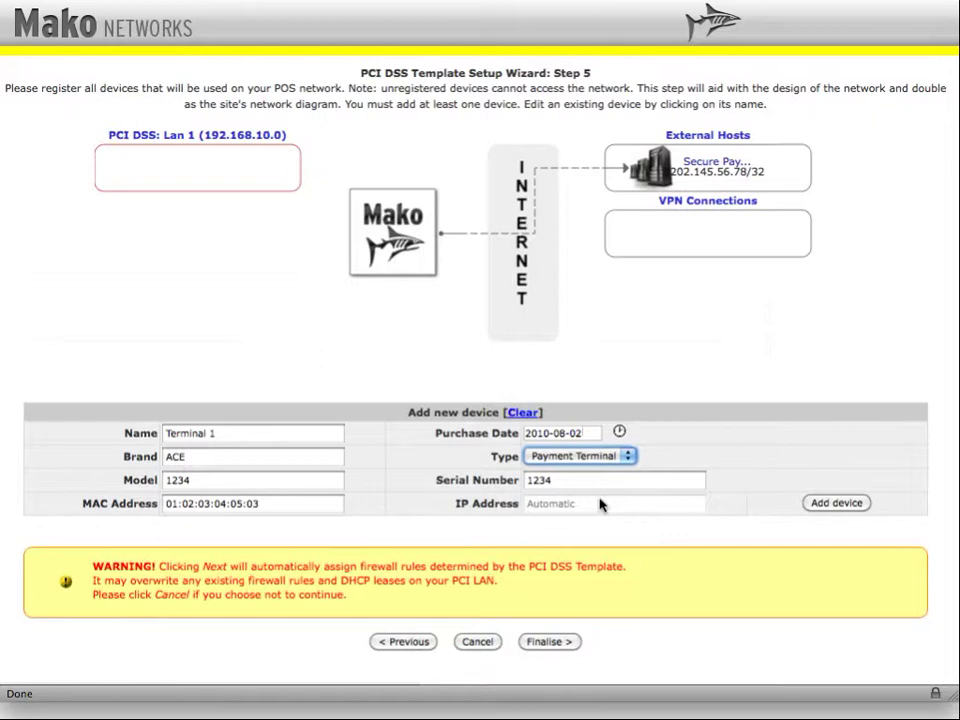
pyautogui.click(816, 502)
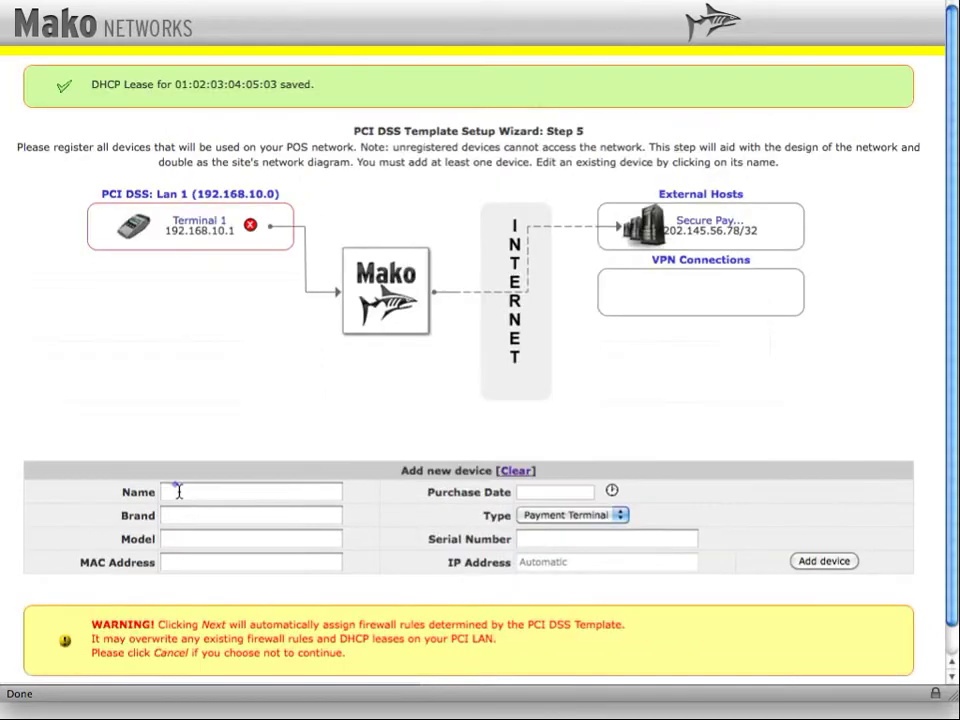
# - Fill in the Printer device: purchased 2010-08-30, ACME, Label, 4567, MAC 01:22:03:04:12:06, type Printer
pyautogui.click(179, 491)
pyautogui.write('Printer')
pyautogui.click(553, 492)
pyautogui.click(551, 591)
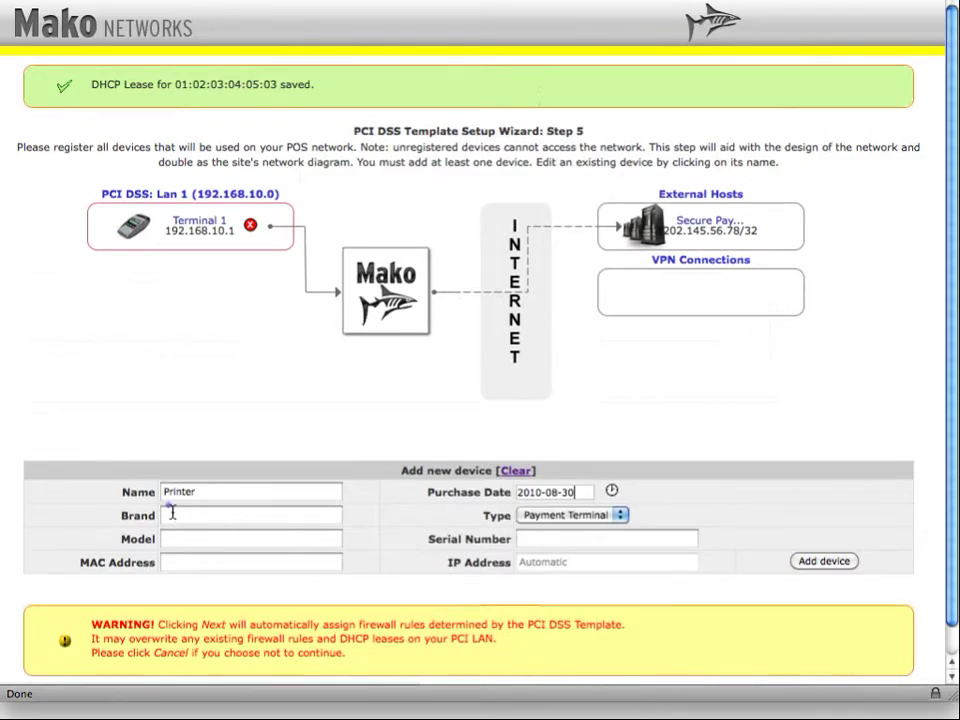
pyautogui.click(172, 514)
pyautogui.write('ACME')
pyautogui.press('Tab')
pyautogui.write('Label')
pyautogui.click(600, 538)
pyautogui.write('4567')
pyautogui.click(210, 562)
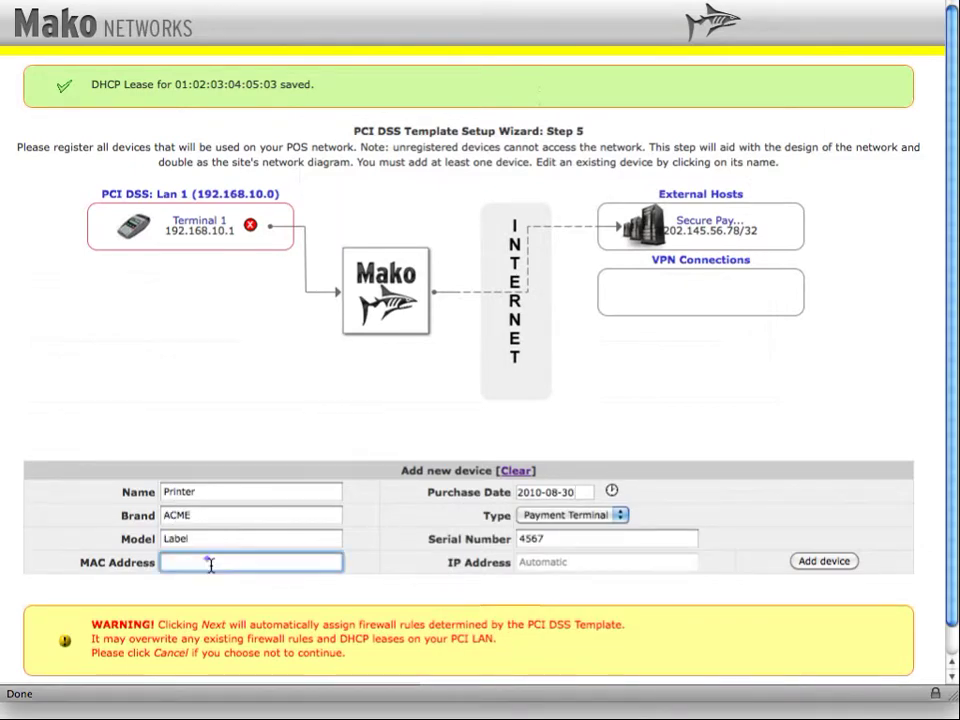
pyautogui.click(210, 562)
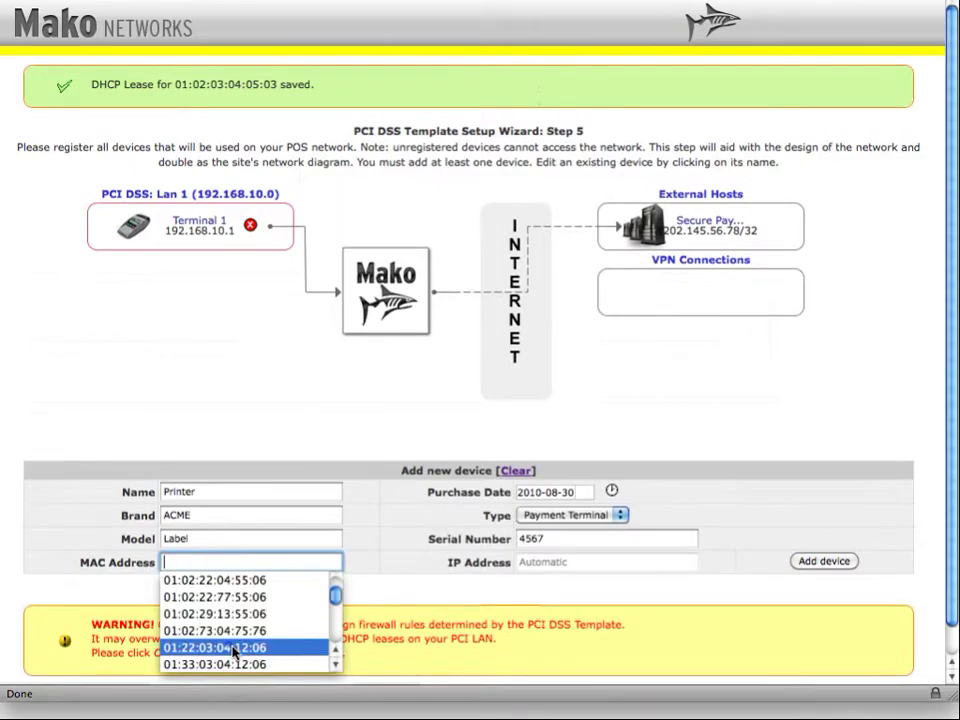
pyautogui.click(231, 646)
pyautogui.click(620, 516)
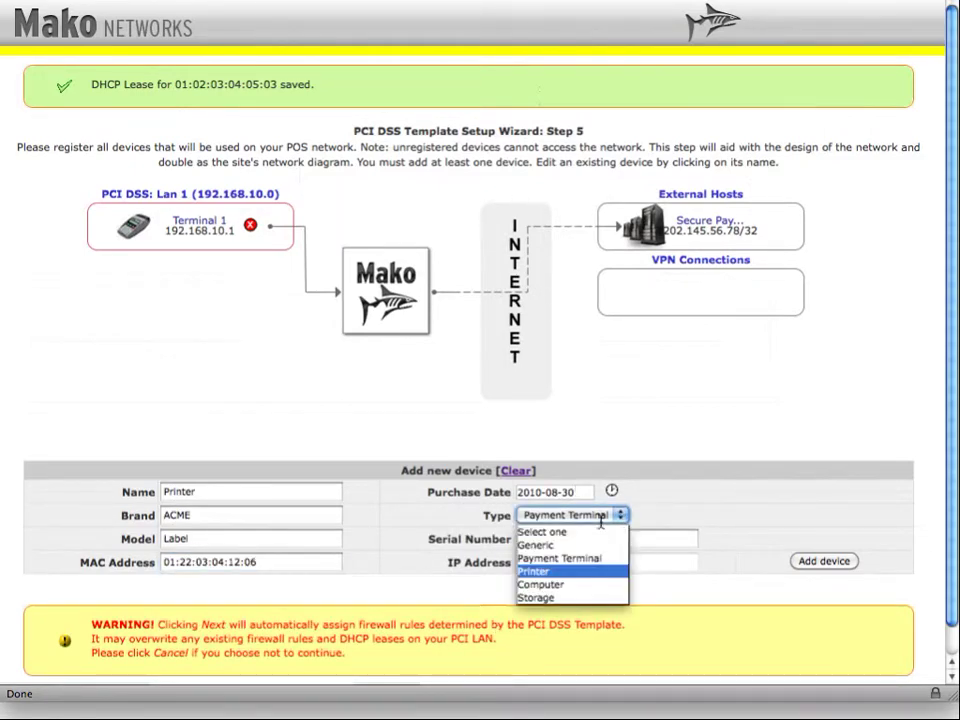
pyautogui.click(533, 571)
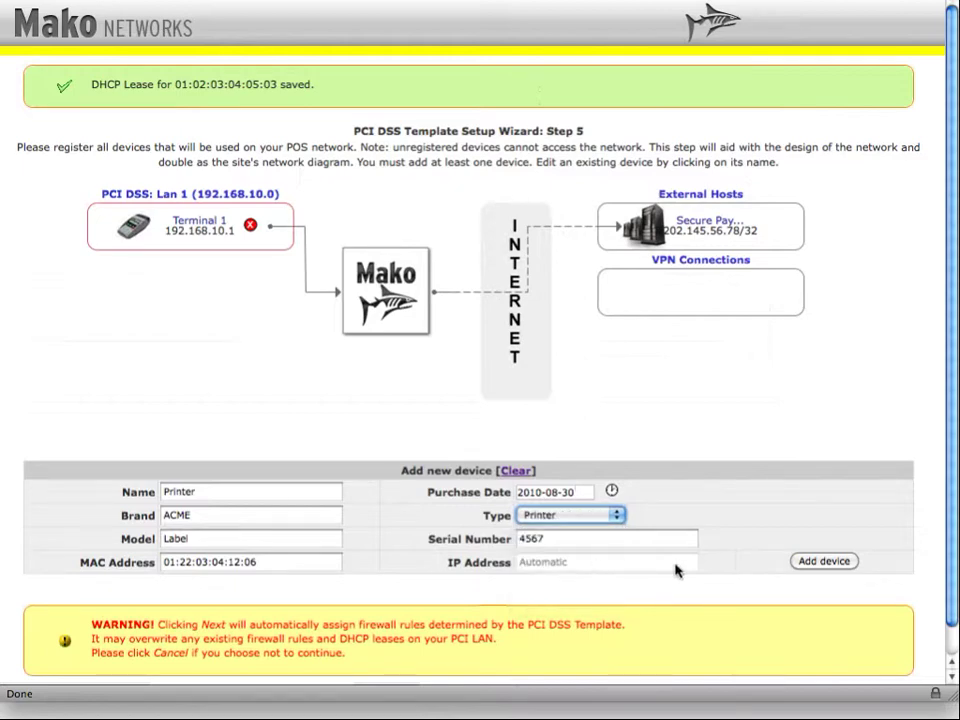
# - Add the Printer to the PCI LAN and finalise the PCI DSS Template wizard
pyautogui.click(812, 560)
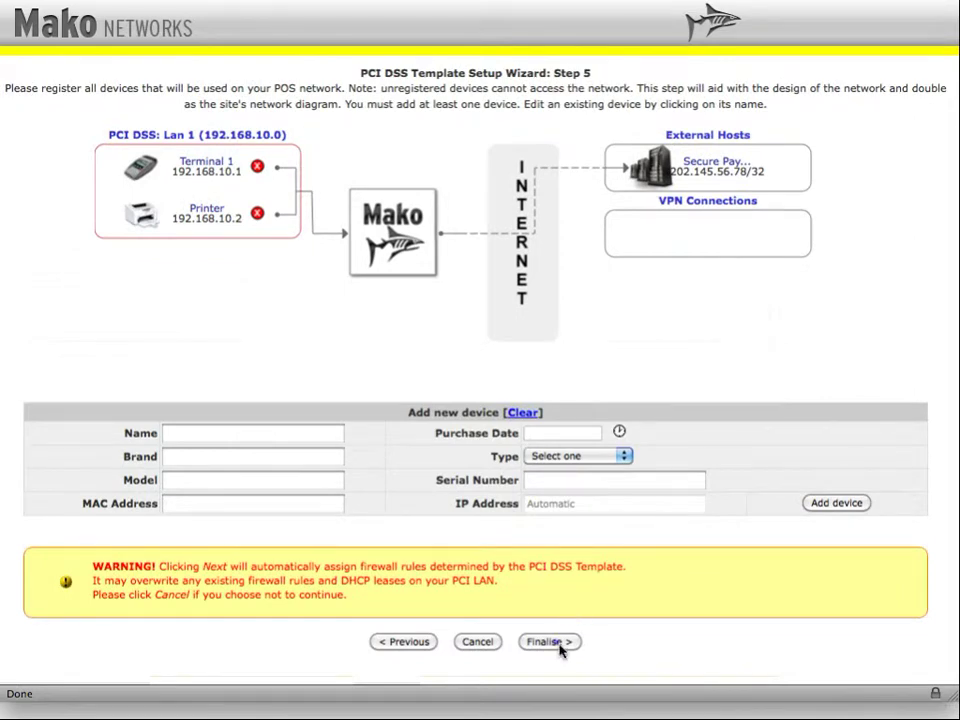
pyautogui.click(556, 645)
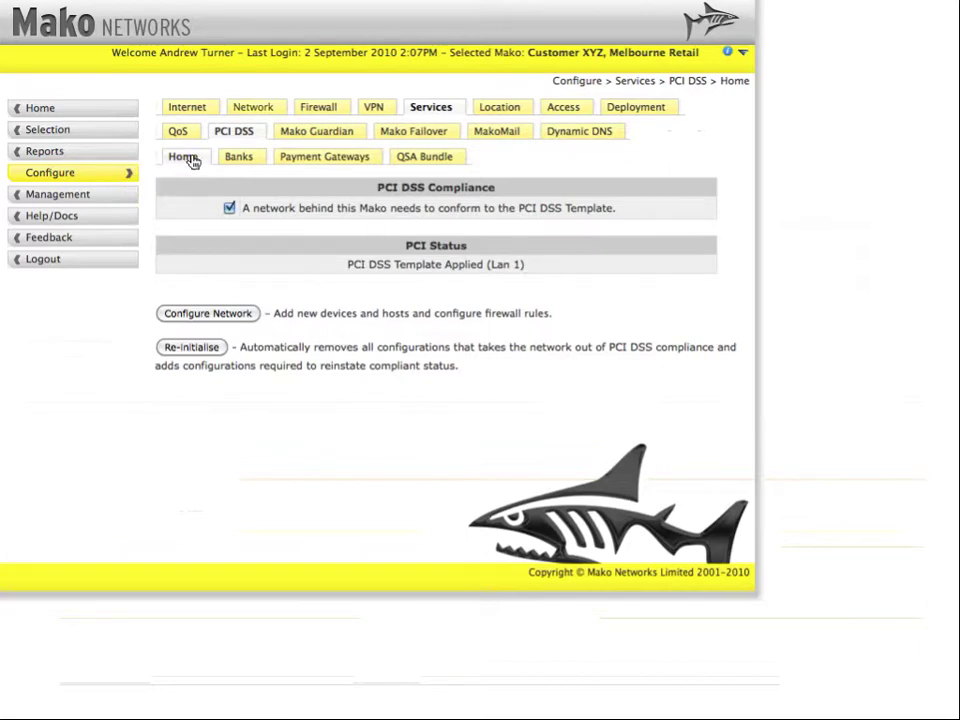
# - Review the Lan 1 network settings and the Status report, ending on the DHCP Leases page
pyautogui.click(251, 112)
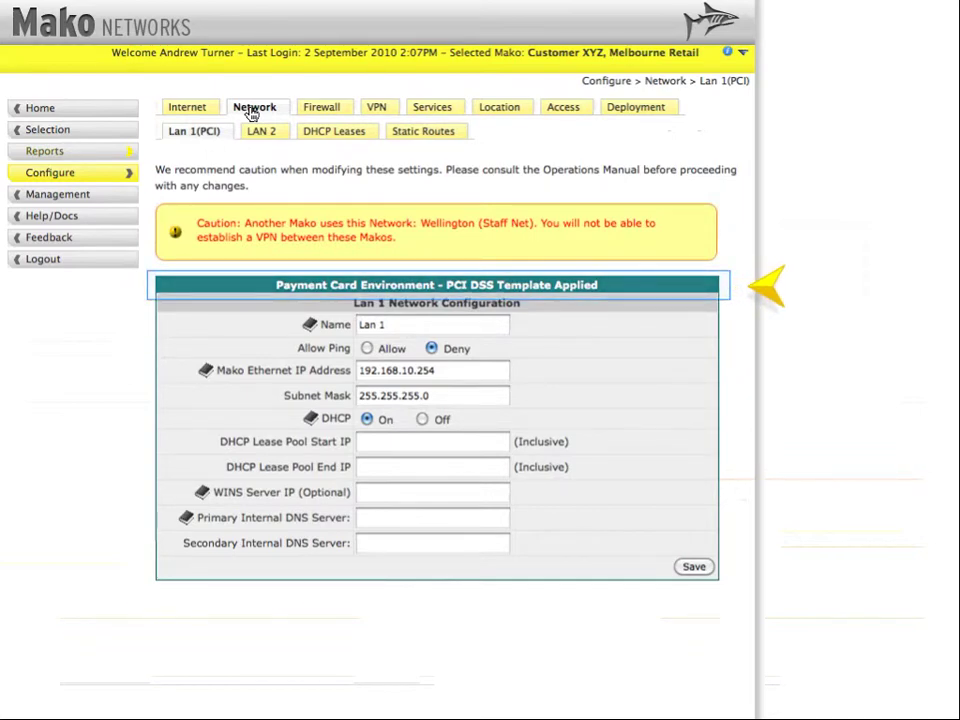
pyautogui.click(63, 156)
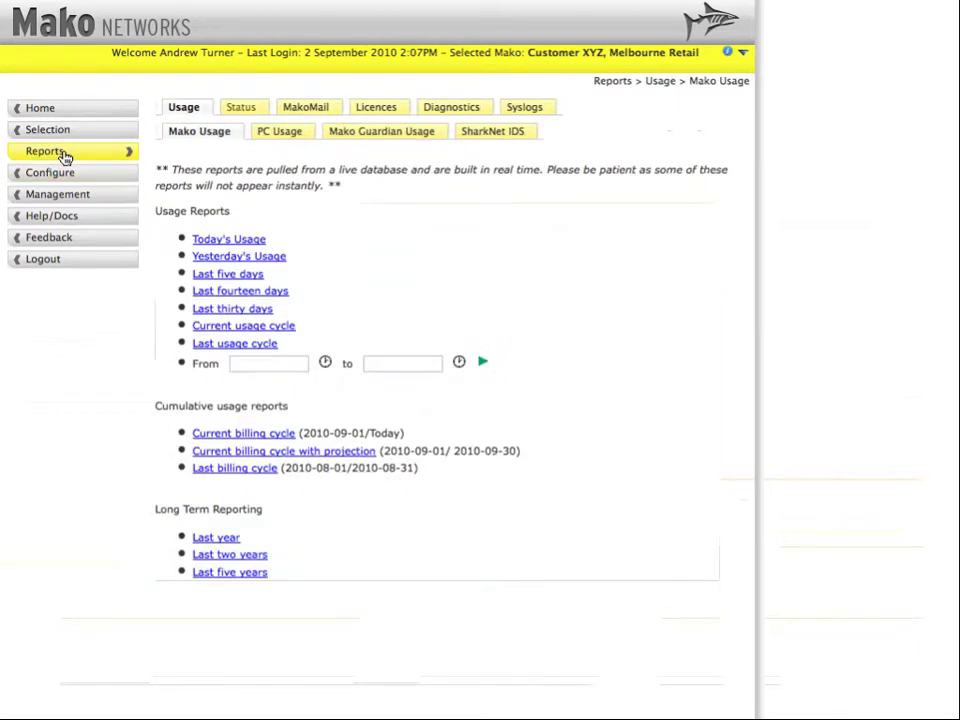
pyautogui.click(240, 110)
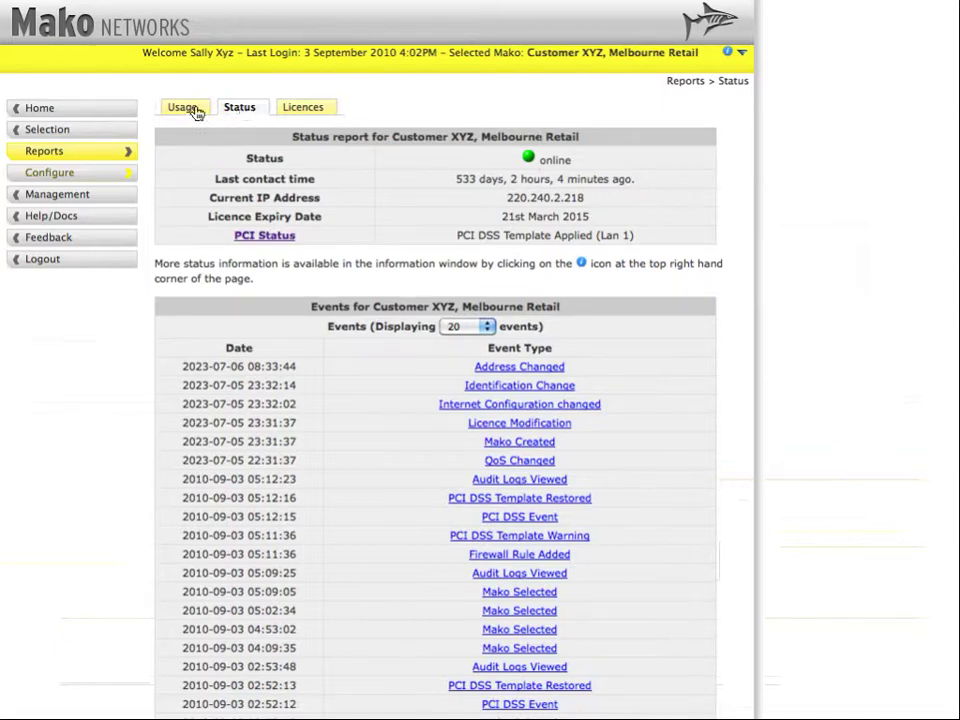
pyautogui.click(74, 185)
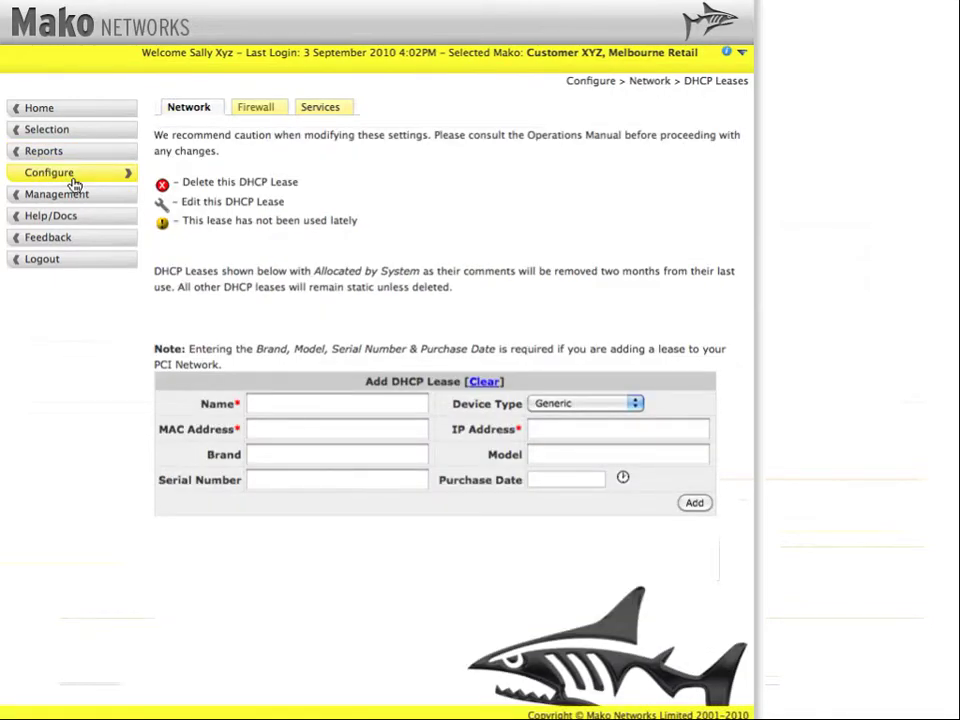
# - Submit an inbound File Transfer Protocol rule for 192.168.10.3 with the comment 'Break PCI'
pyautogui.click(262, 109)
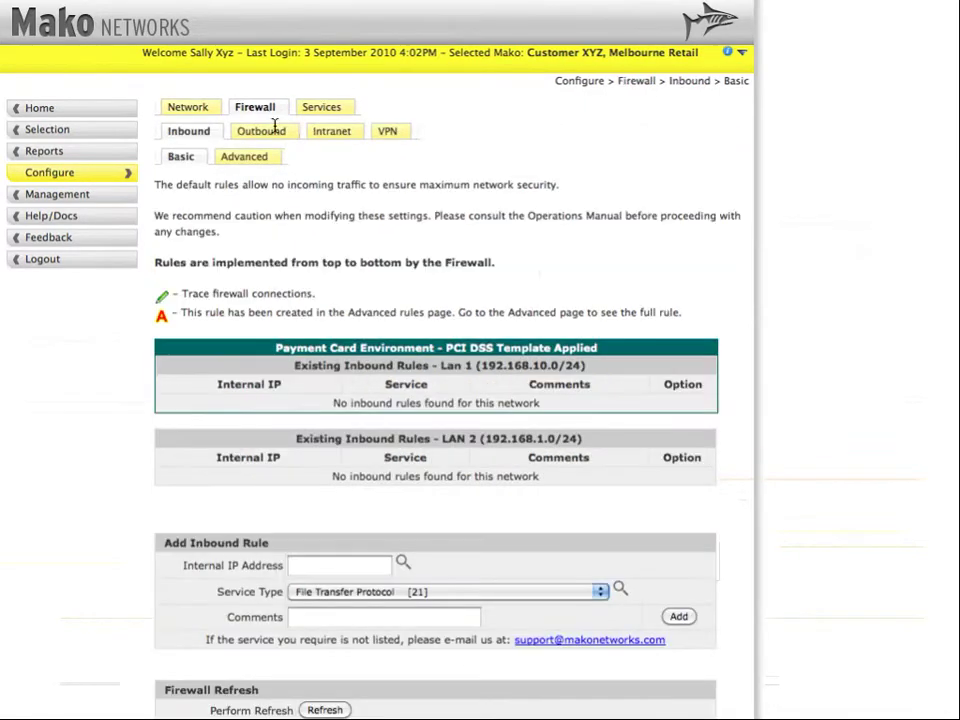
pyautogui.click(317, 565)
pyautogui.press('Down')
pyautogui.press('Return')
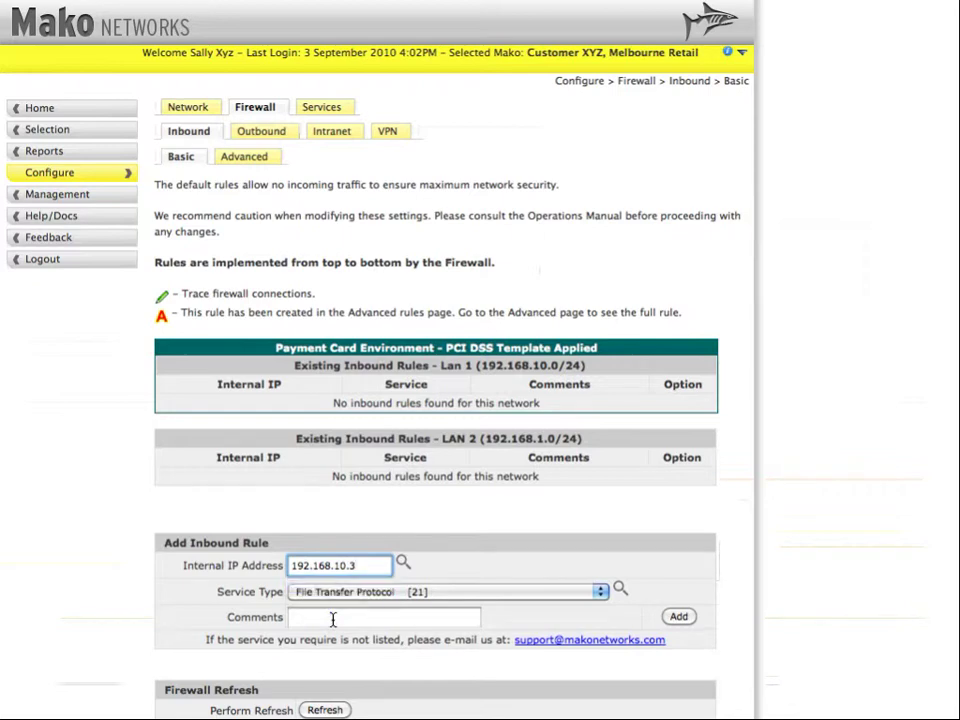
pyautogui.click(333, 620)
pyautogui.write('Break PCI')
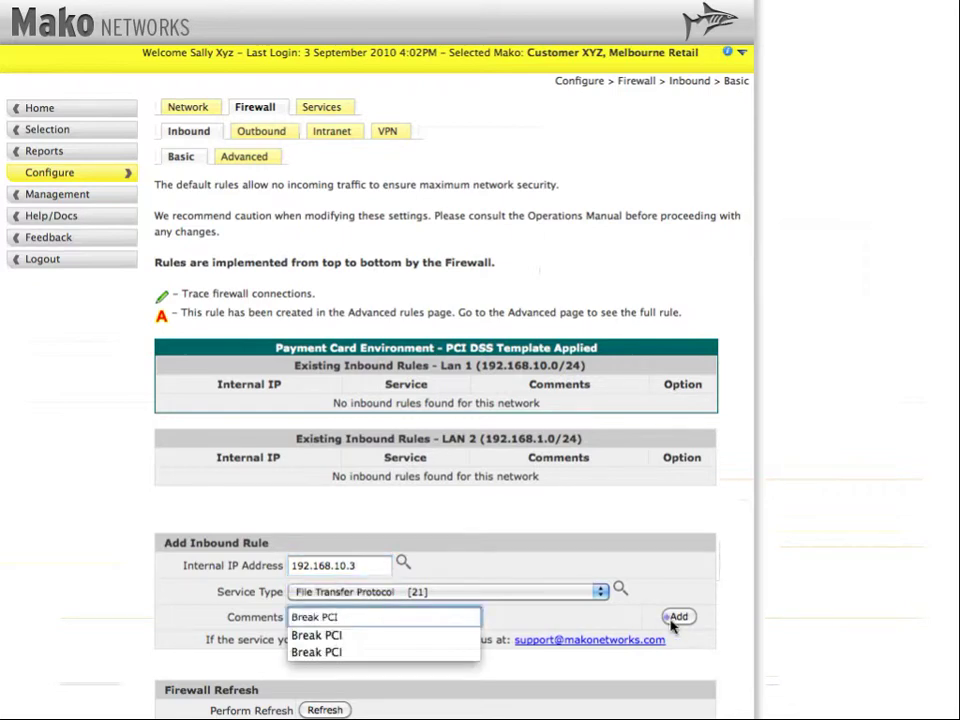
pyautogui.click(676, 620)
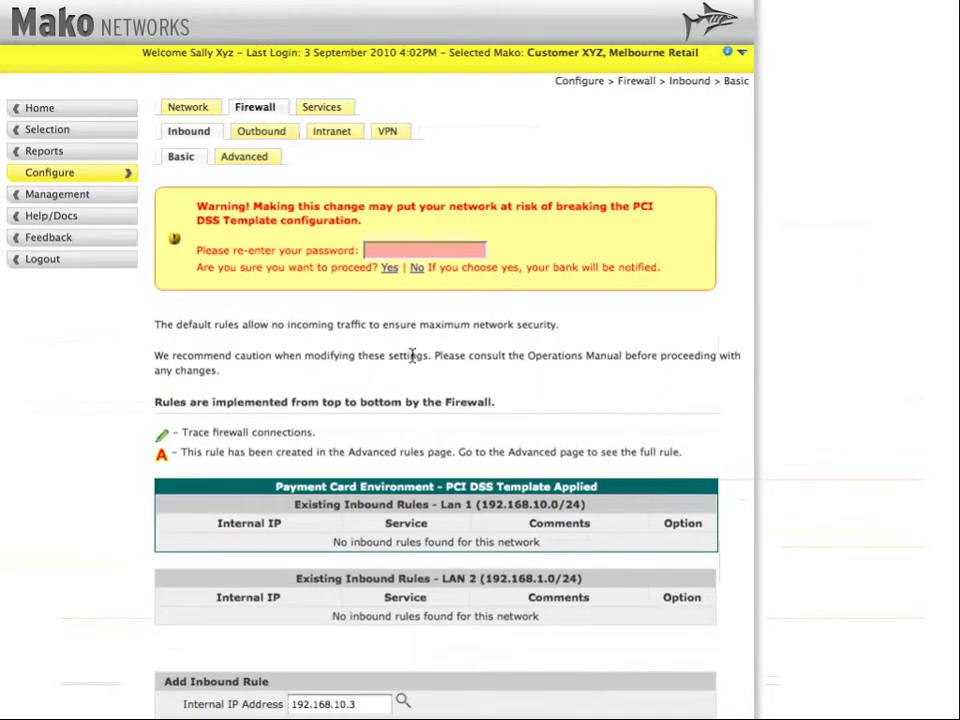
# - Re-enter the account password and confirm saving the inbound FTP rule
pyautogui.click(407, 250)
pyautogui.write('********')
pyautogui.click(389, 270)
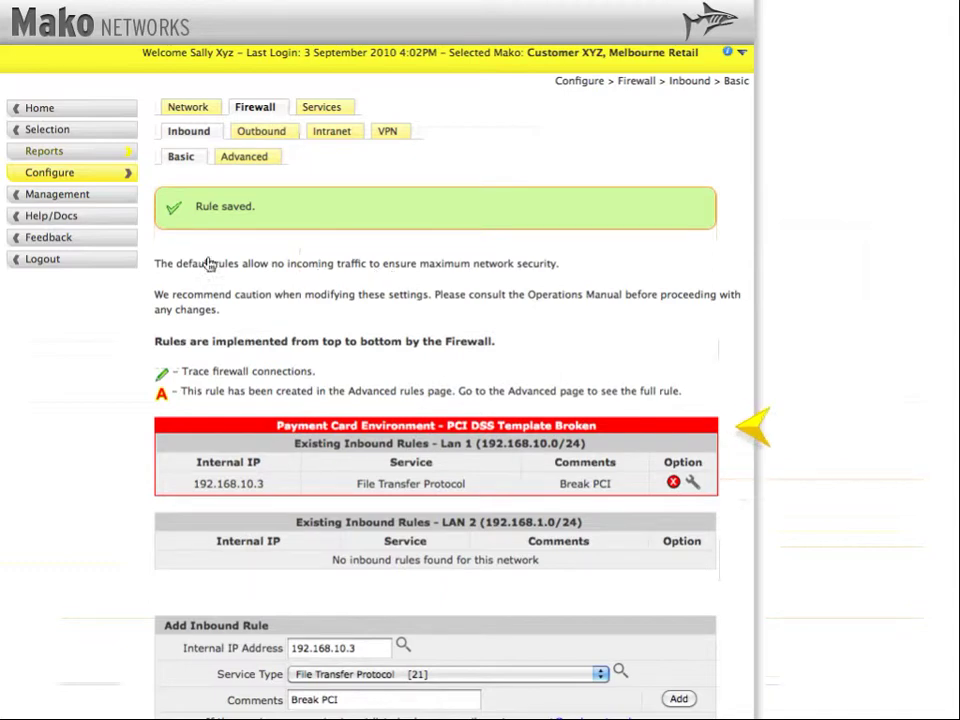
# - Review the PCI DSS Template Warning event details in the Status report, then close them
pyautogui.click(60, 154)
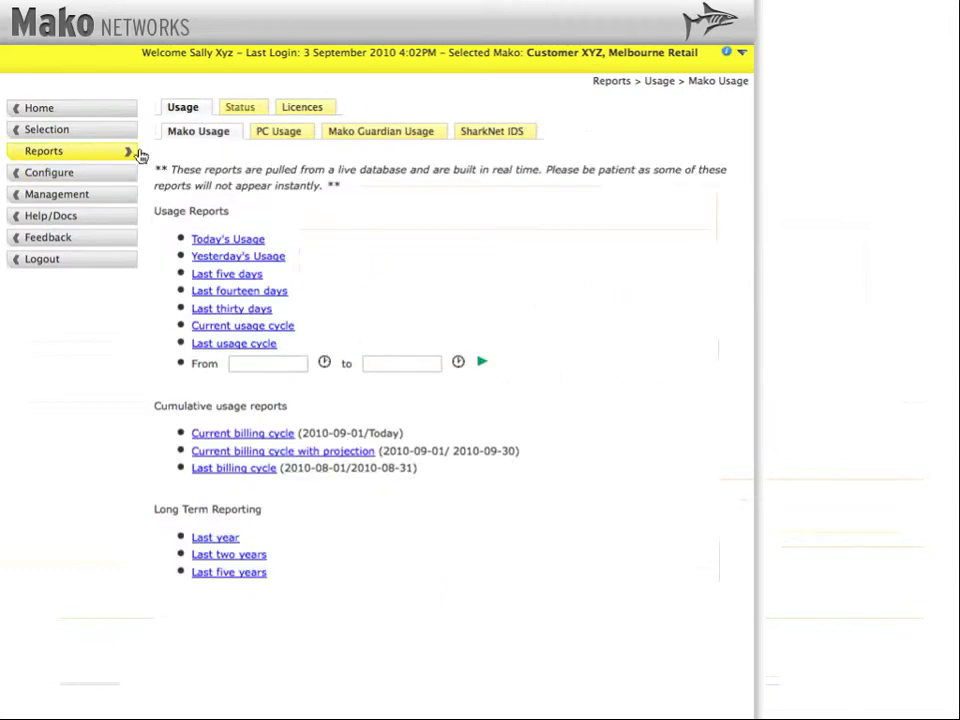
pyautogui.click(241, 108)
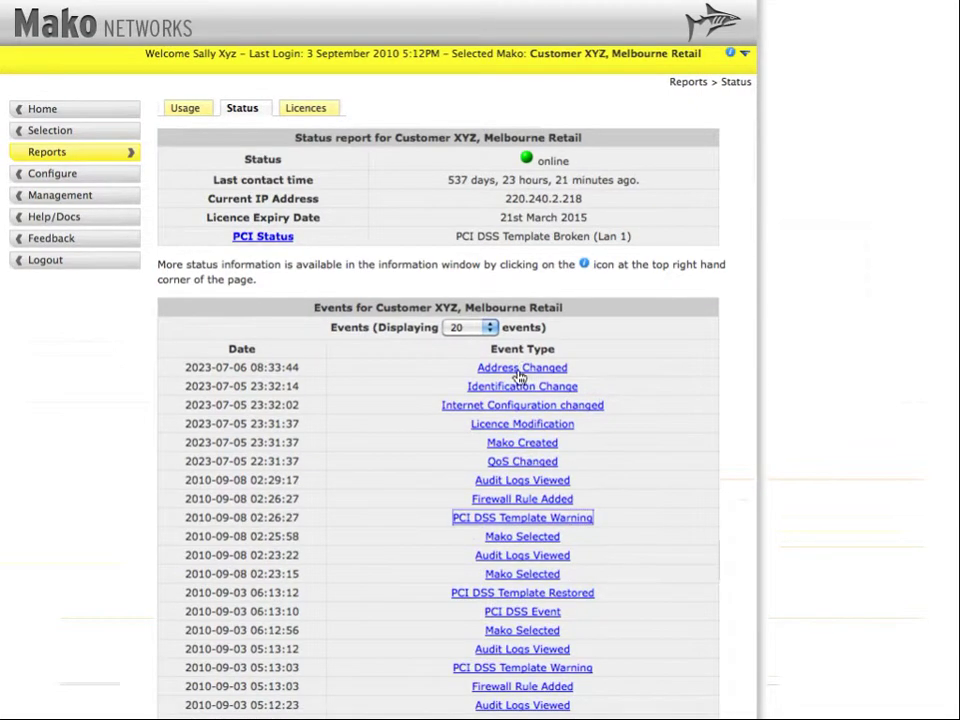
pyautogui.click(531, 518)
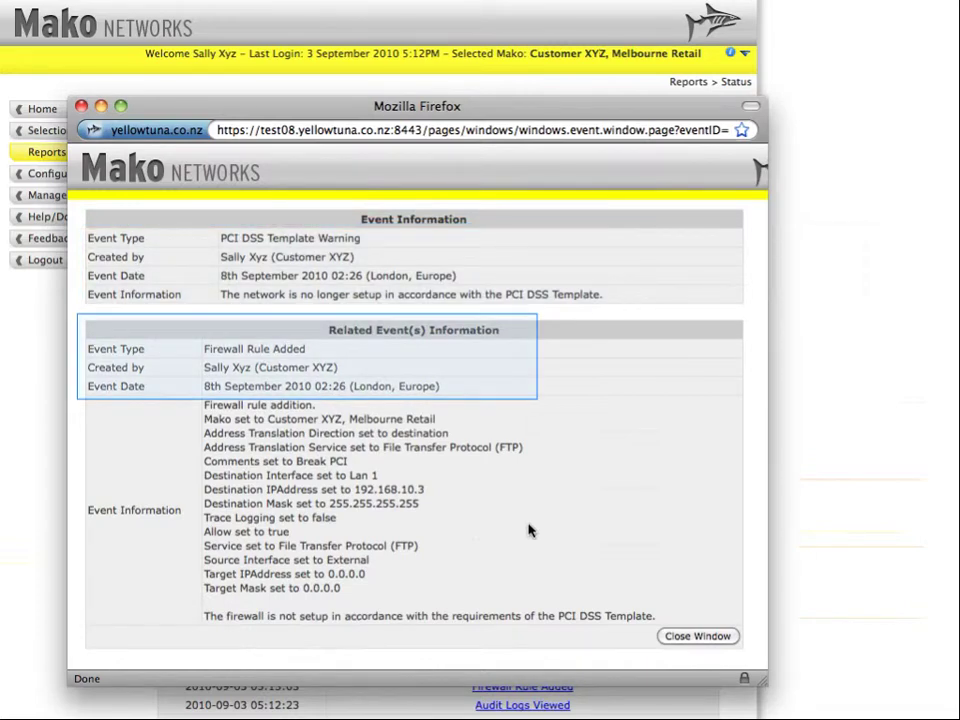
pyautogui.click(697, 637)
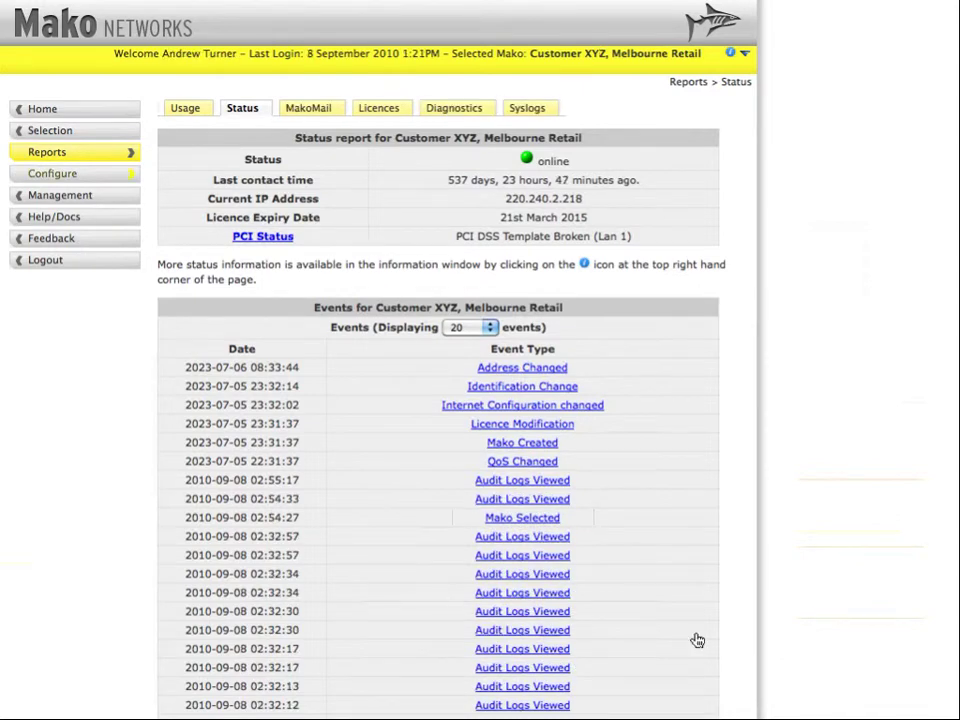
# - Re-initialise the PCI DSS template from Services > PCI DSS so Lan 1 shows Template Applied
pyautogui.click(64, 177)
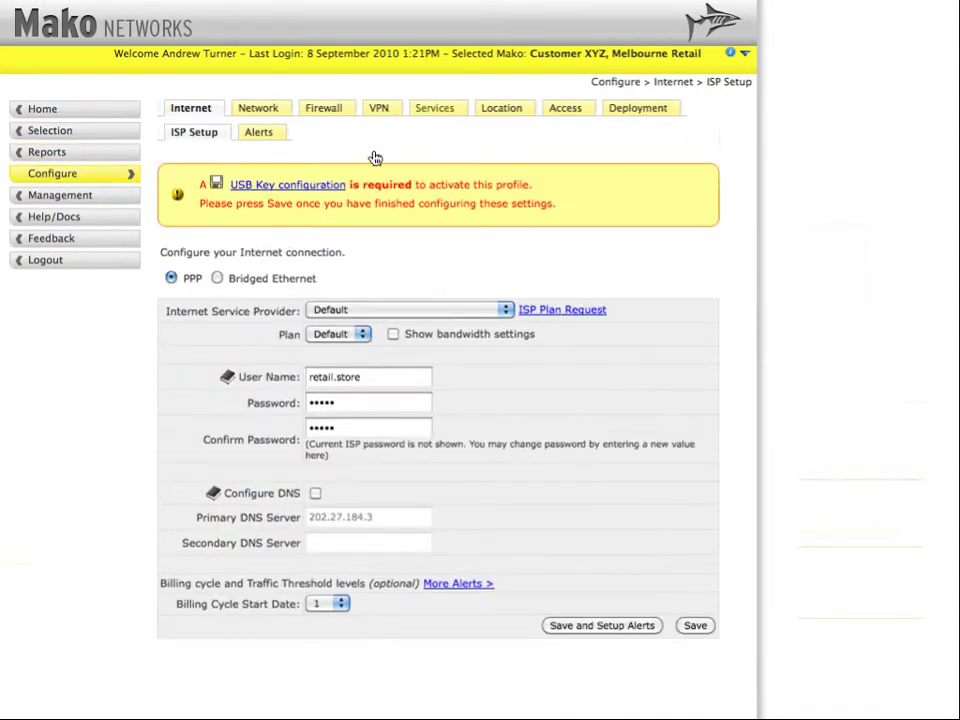
pyautogui.click(436, 108)
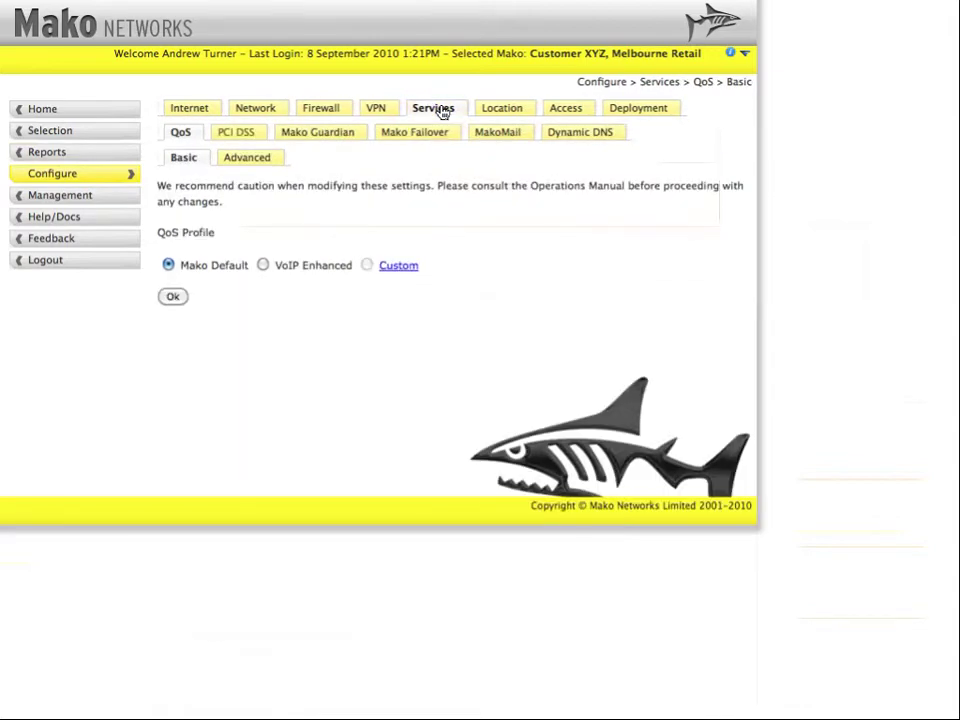
pyautogui.click(229, 138)
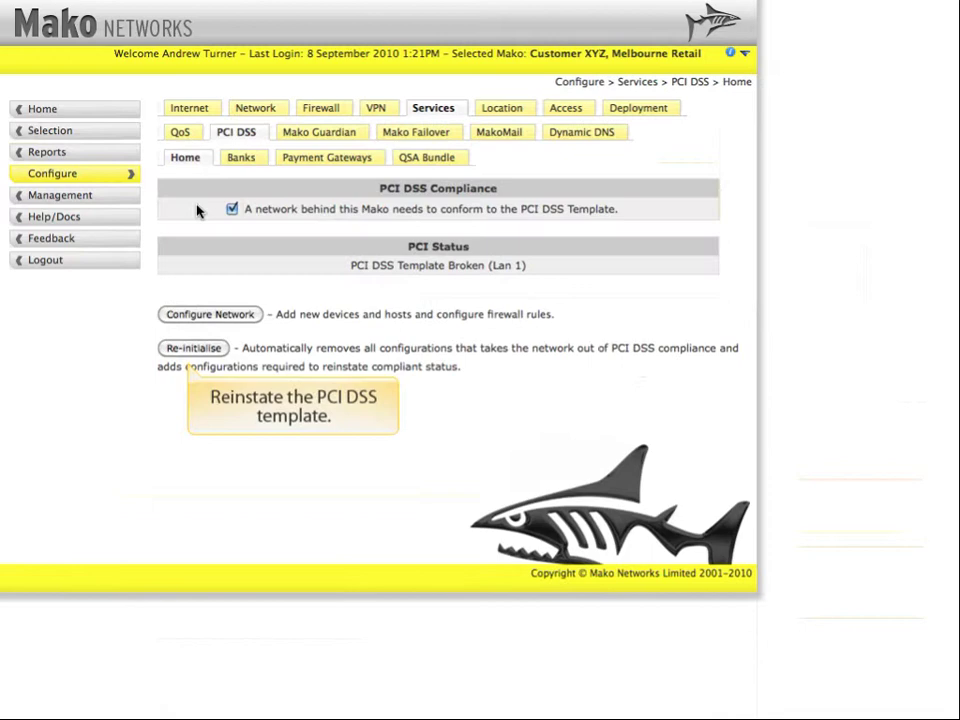
pyautogui.click(192, 348)
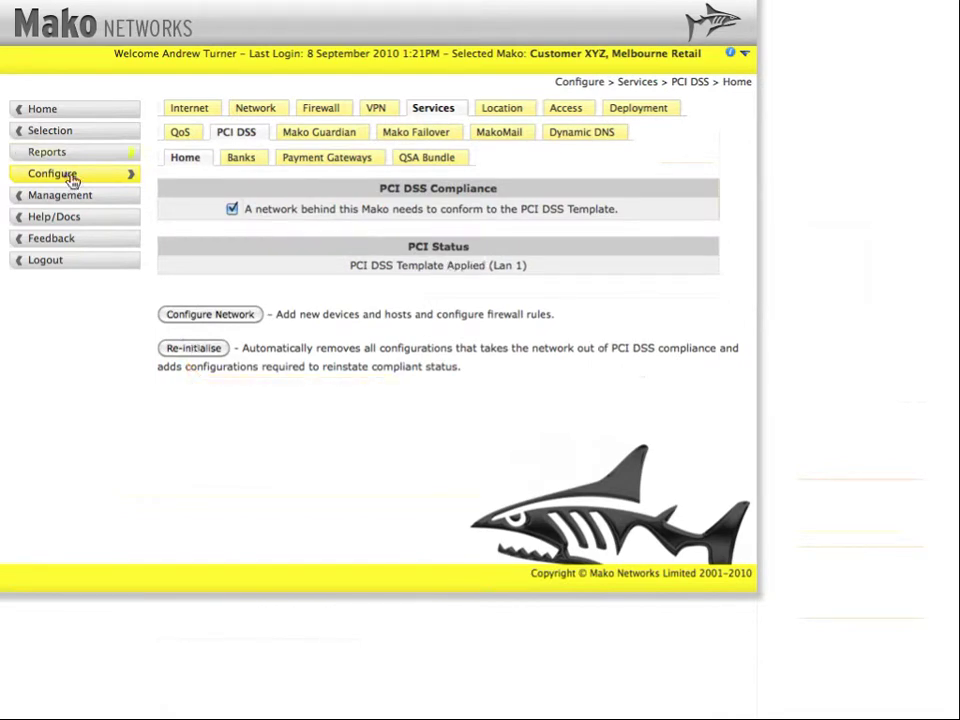
pyautogui.click(72, 180)
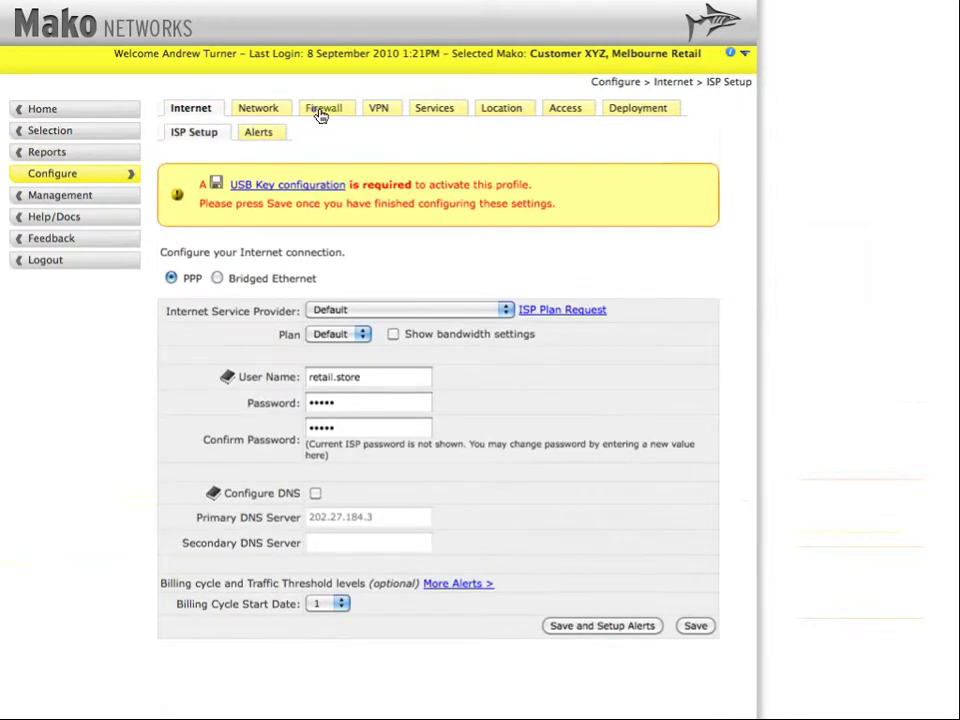